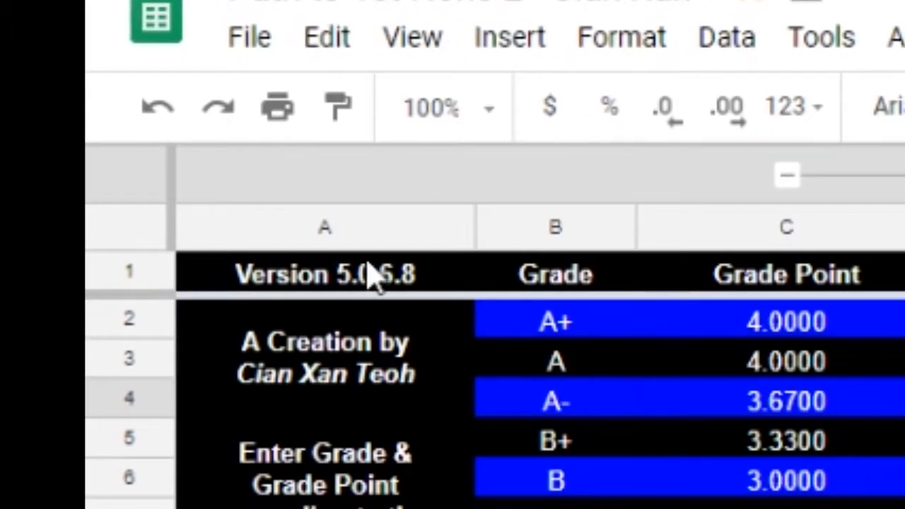
# Examine the Grades sheet's version, instructions, grade and grade point columns, and the meanings of the formula symbols
pyautogui.click(368, 273)
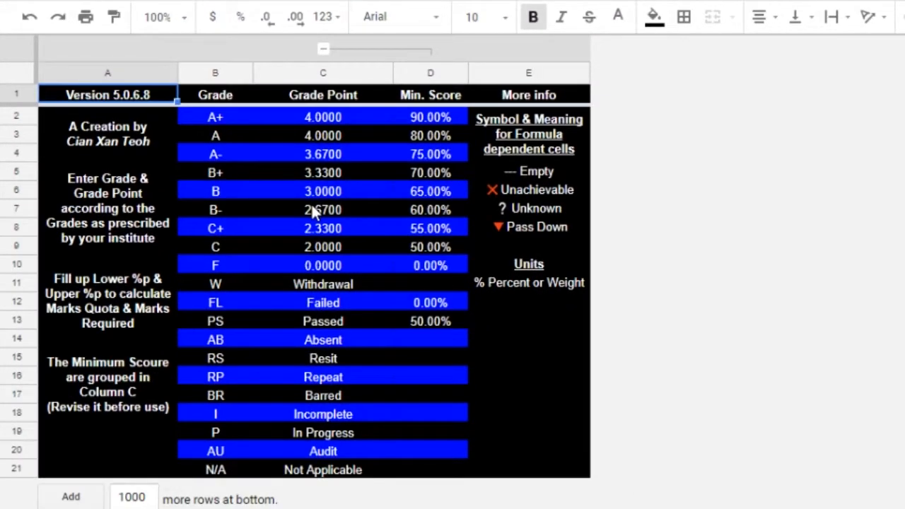
pyautogui.click(234, 138)
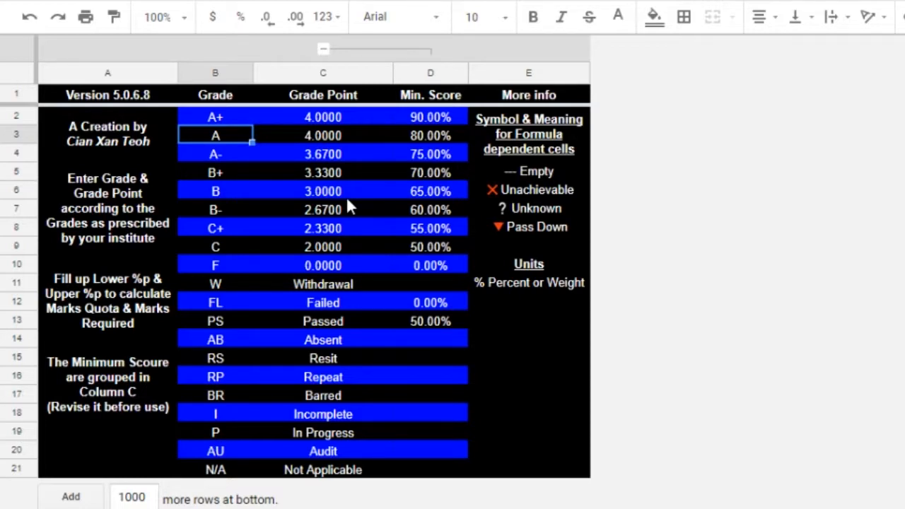
pyautogui.click(145, 190)
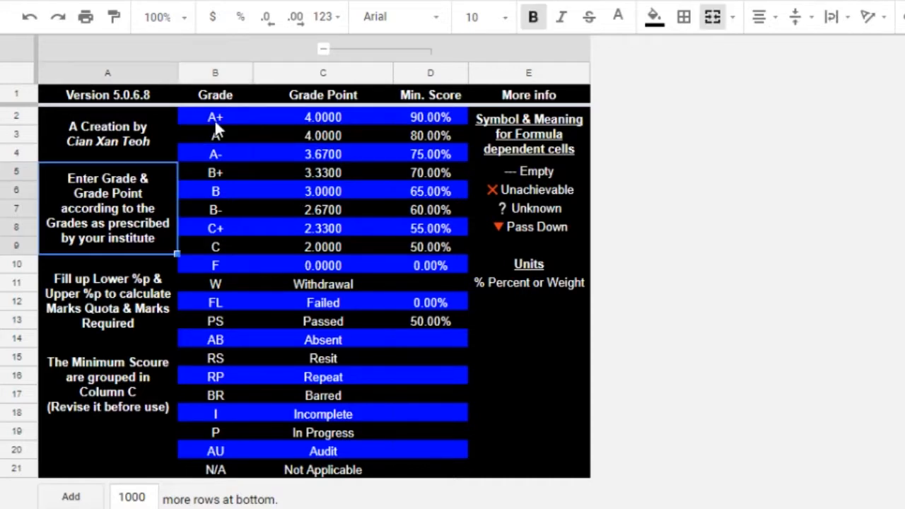
pyautogui.moveTo(215, 121); pyautogui.dragTo(485, 445)
pyautogui.click(375, 427)
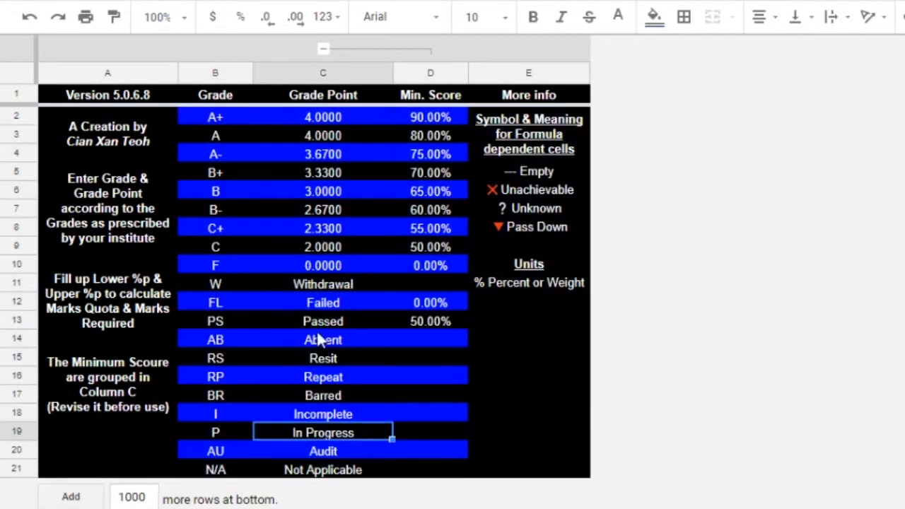
pyautogui.click(300, 290)
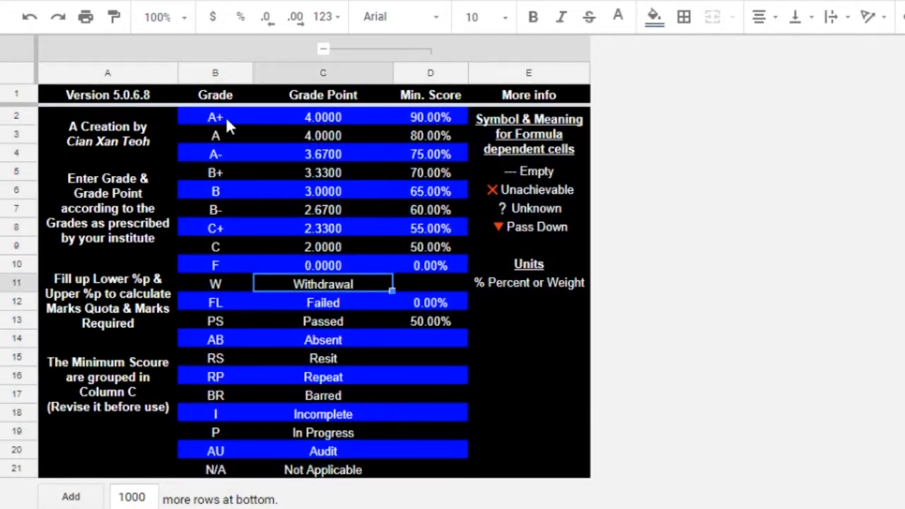
pyautogui.moveTo(225, 116); pyautogui.dragTo(247, 476)
pyautogui.click(348, 118)
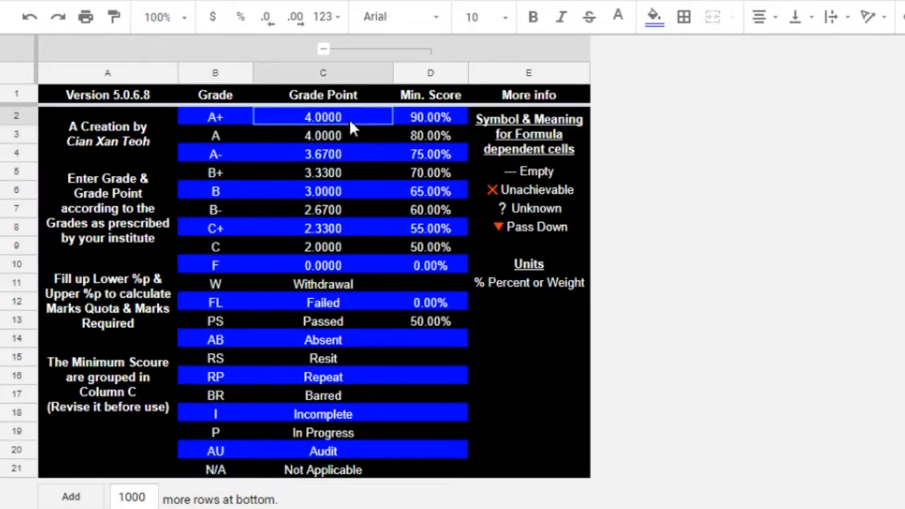
pyautogui.moveTo(348, 118); pyautogui.dragTo(379, 476)
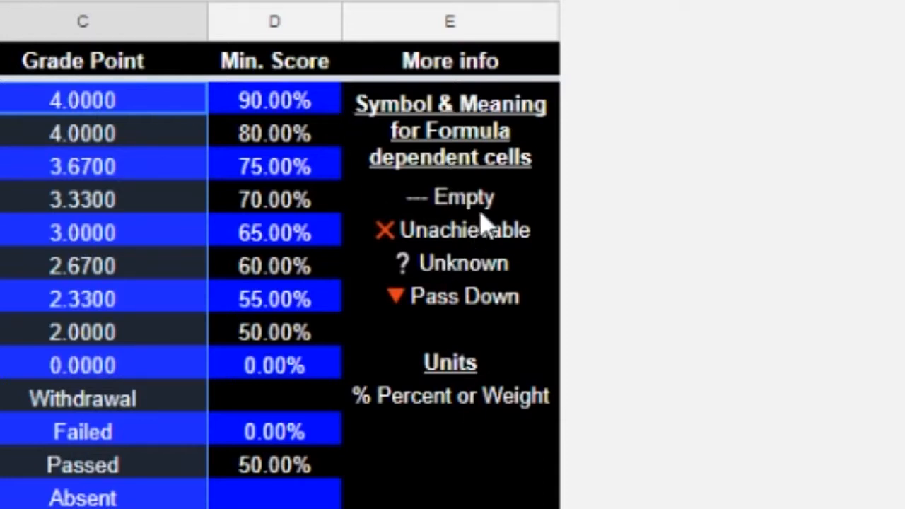
pyautogui.moveTo(487, 201); pyautogui.dragTo(495, 304)
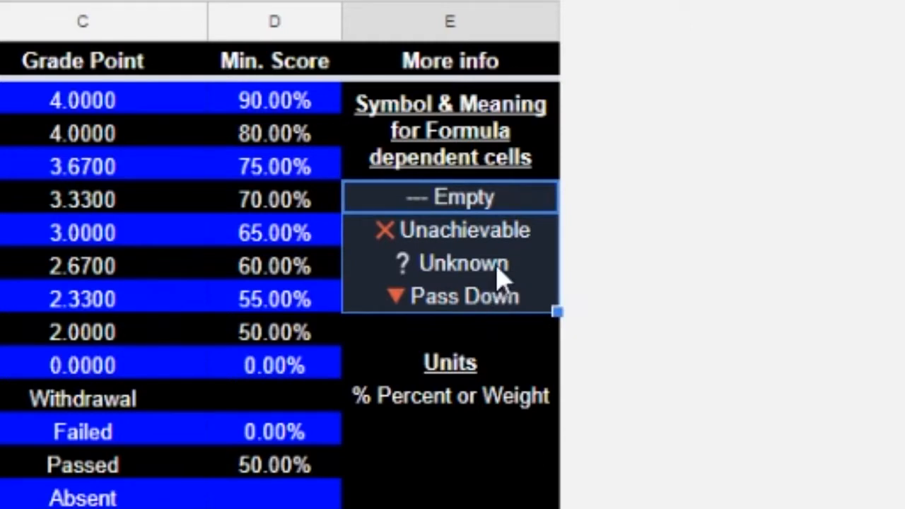
pyautogui.click(499, 274)
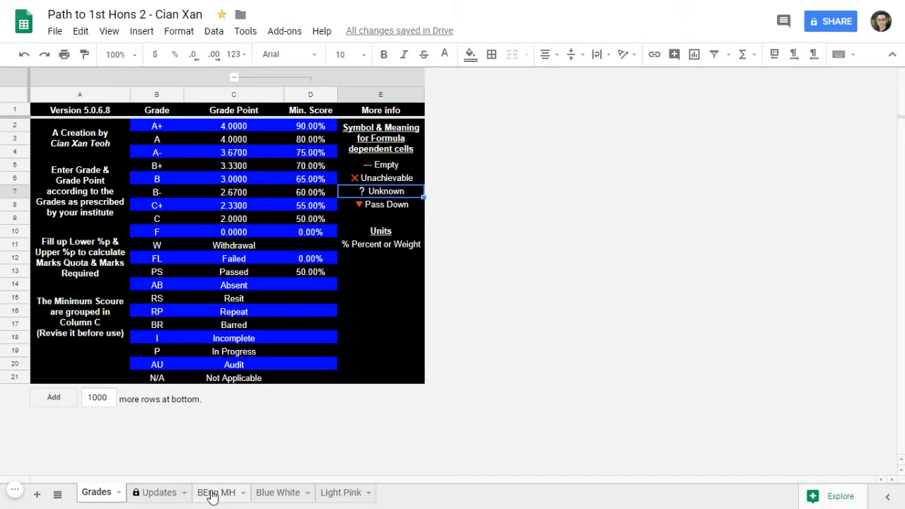
# Open the BEng MH sheet and examine its semester, course and credit columns and the spacer row above Year 1
pyautogui.click(214, 492)
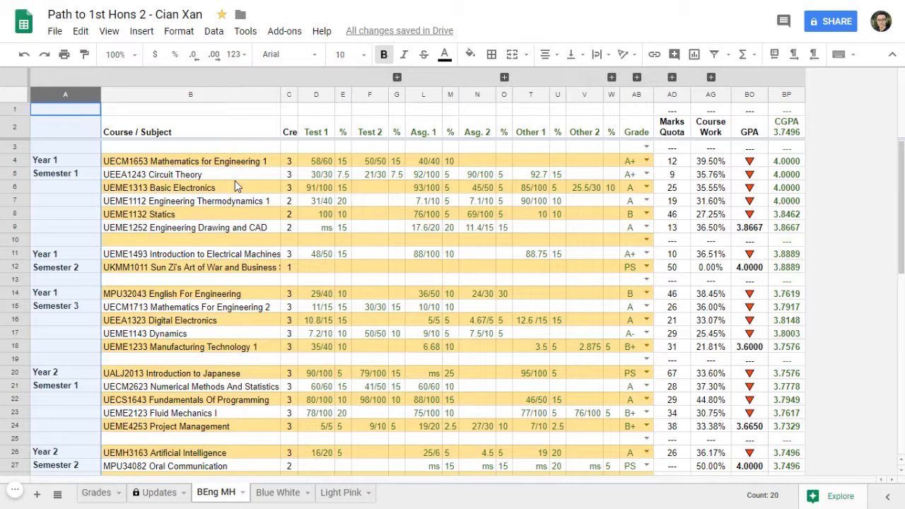
pyautogui.click(60, 174)
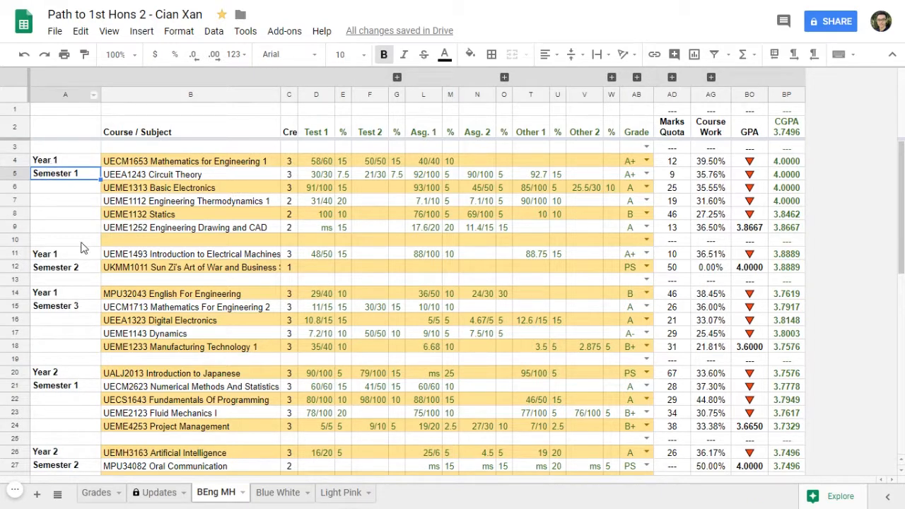
pyautogui.click(157, 148)
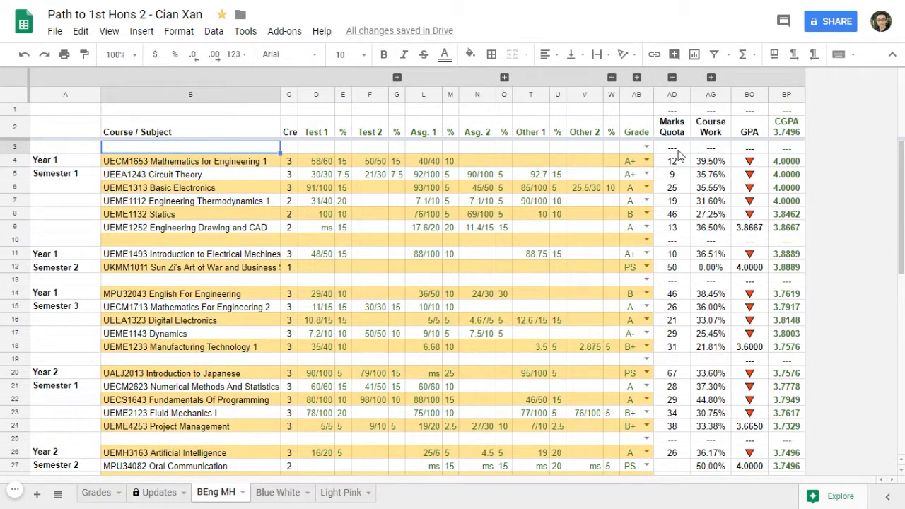
pyautogui.moveTo(675, 149); pyautogui.dragTo(787, 150)
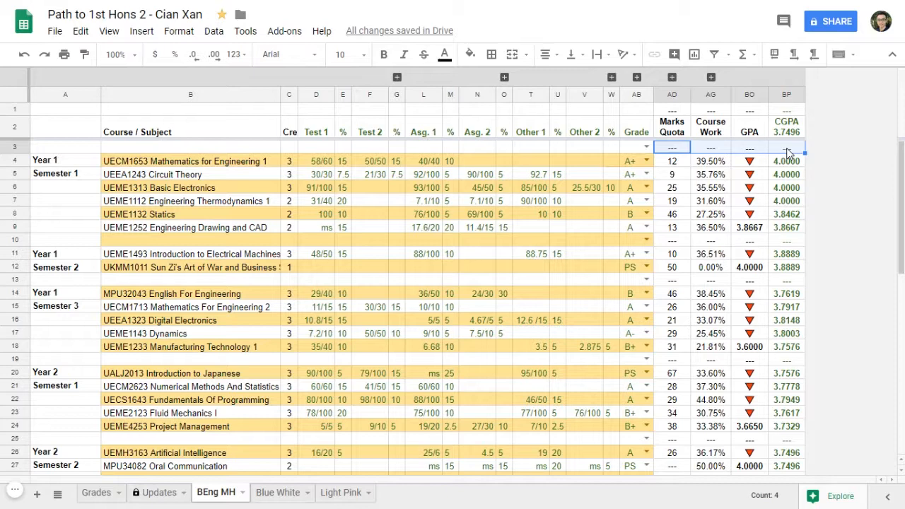
pyautogui.click(192, 94)
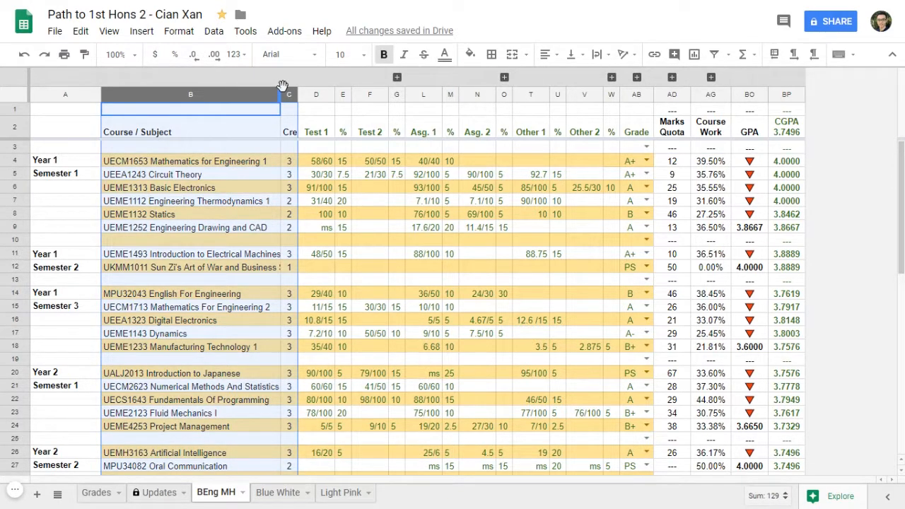
pyautogui.click(261, 163)
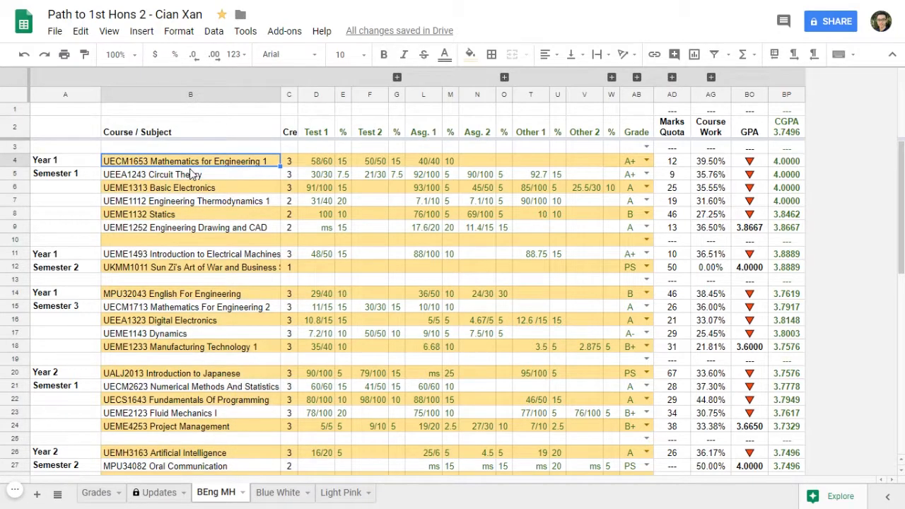
pyautogui.click(290, 131)
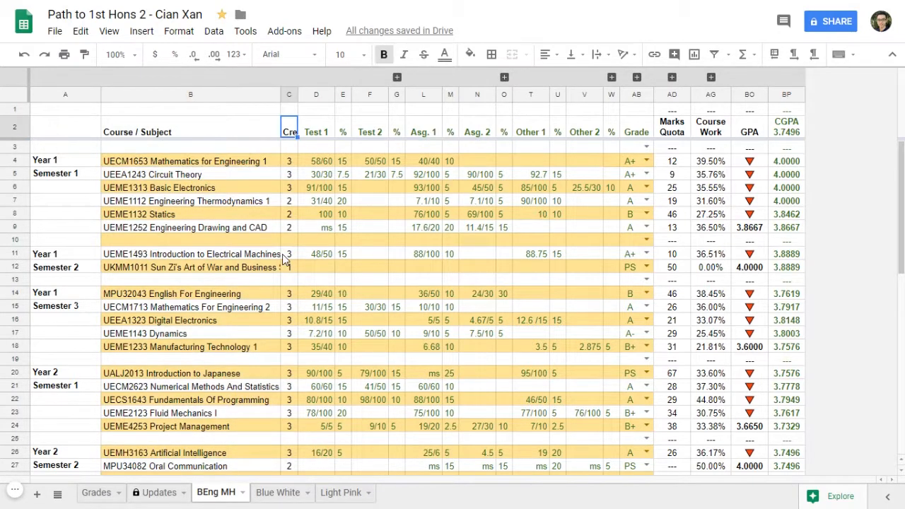
pyautogui.click(288, 163)
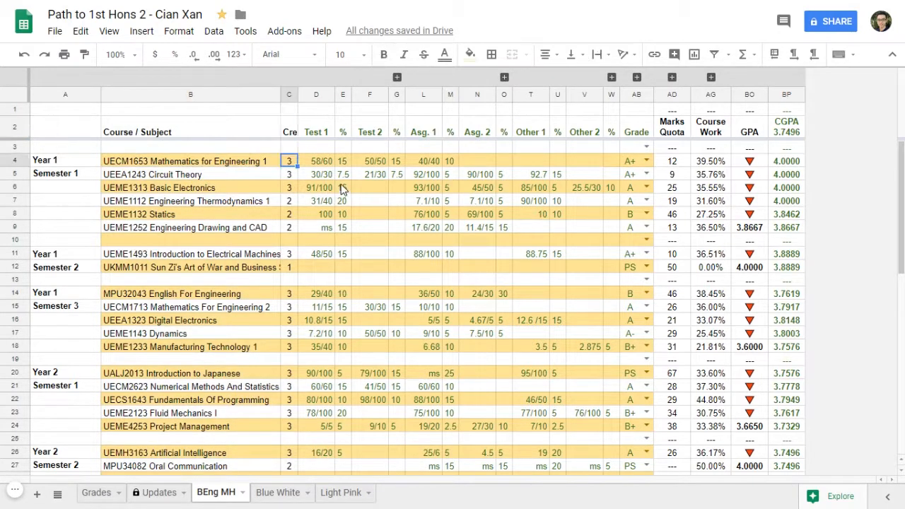
# Examine the test, assignment and other assessment columns, expanding the hidden Other 3 and Other 4 columns
pyautogui.click(343, 188)
pyautogui.moveTo(317, 97); pyautogui.dragTo(611, 98)
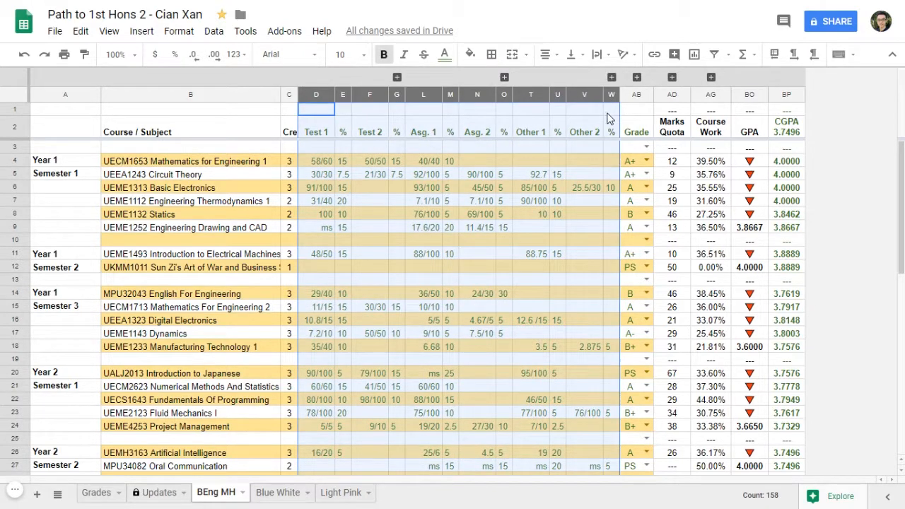
pyautogui.click(611, 76)
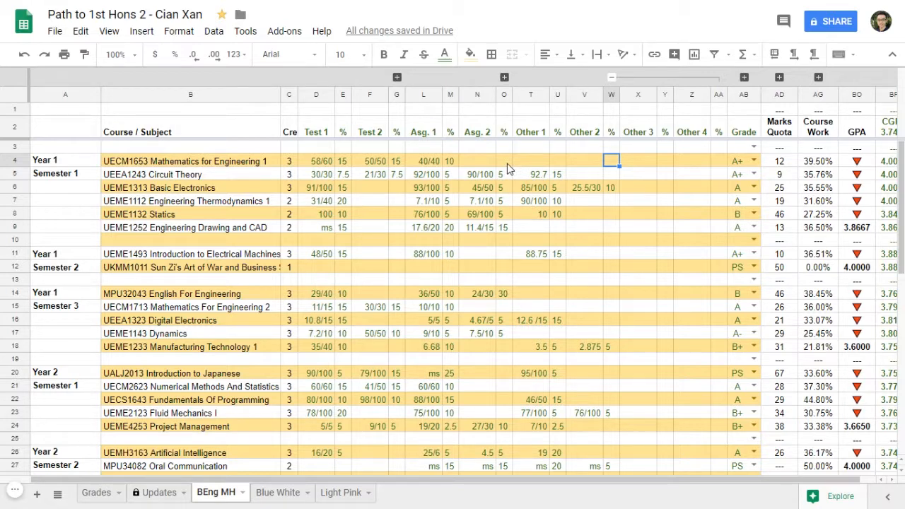
pyautogui.click(558, 201)
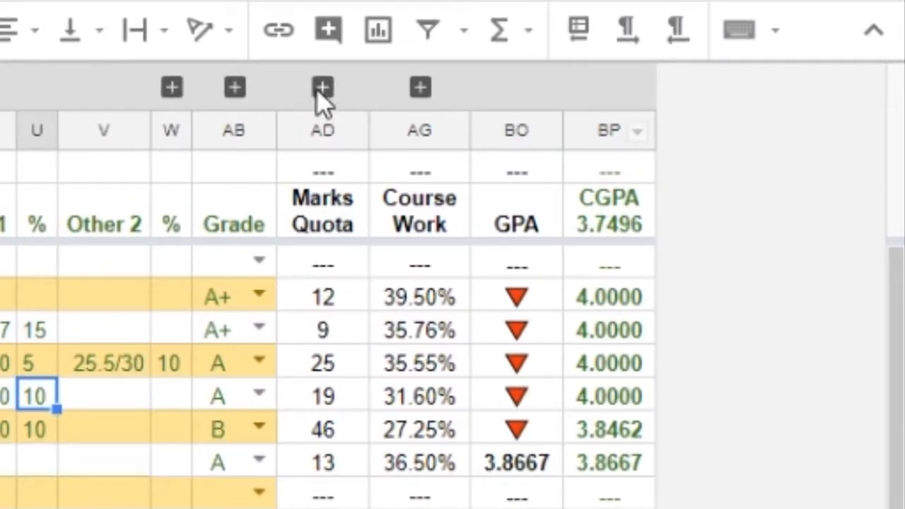
# Expand the columns grouped under Marks Quota and examine Marks Require and C.W. Total%
pyautogui.click(322, 87)
pyautogui.click(360, 364)
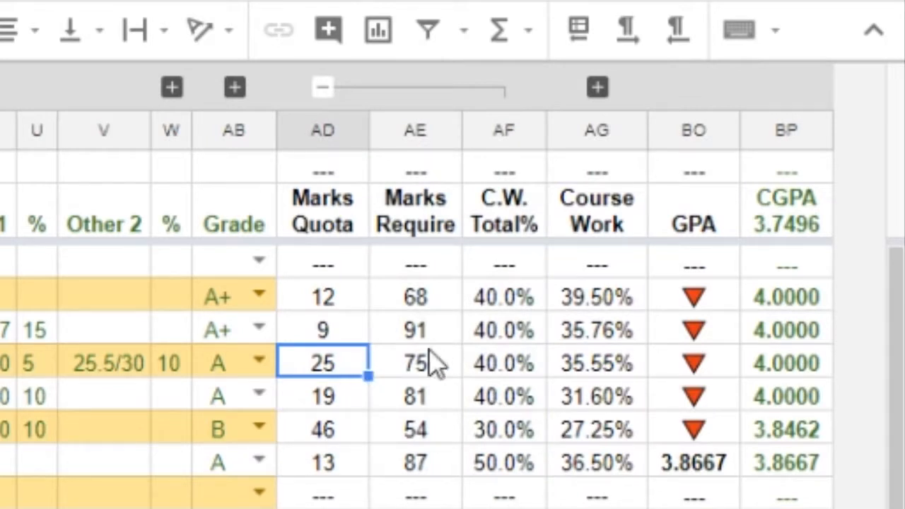
pyautogui.click(511, 224)
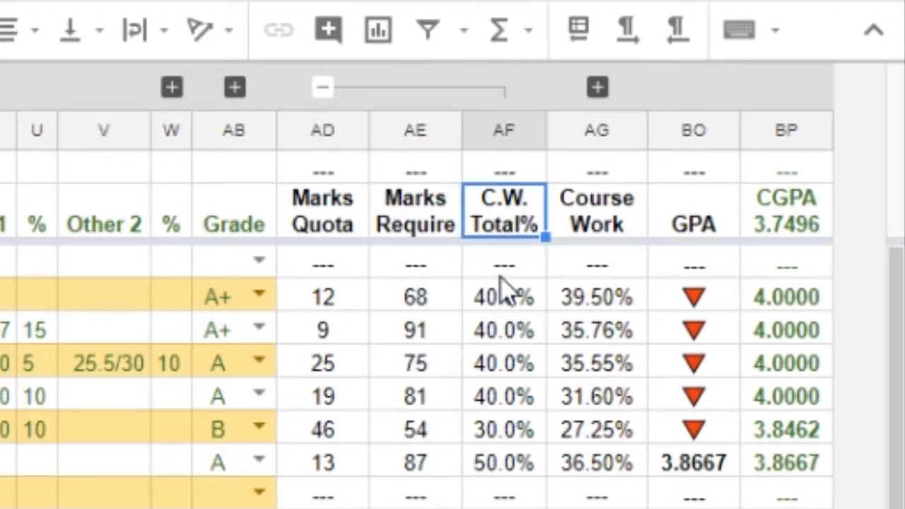
pyautogui.click(417, 362)
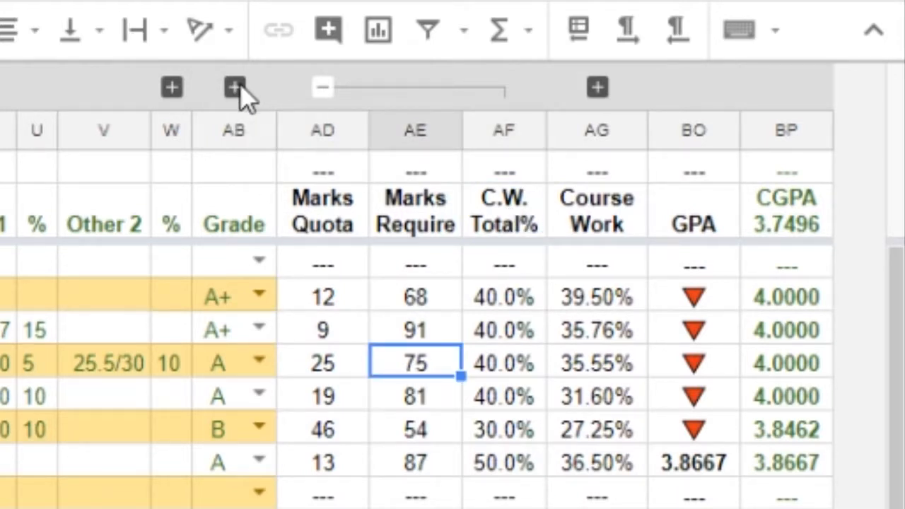
# Expand the hidden Final's Marks column and set the Mathematics for Engineering 1 final marks to 100
pyautogui.click(236, 88)
pyautogui.click(326, 259)
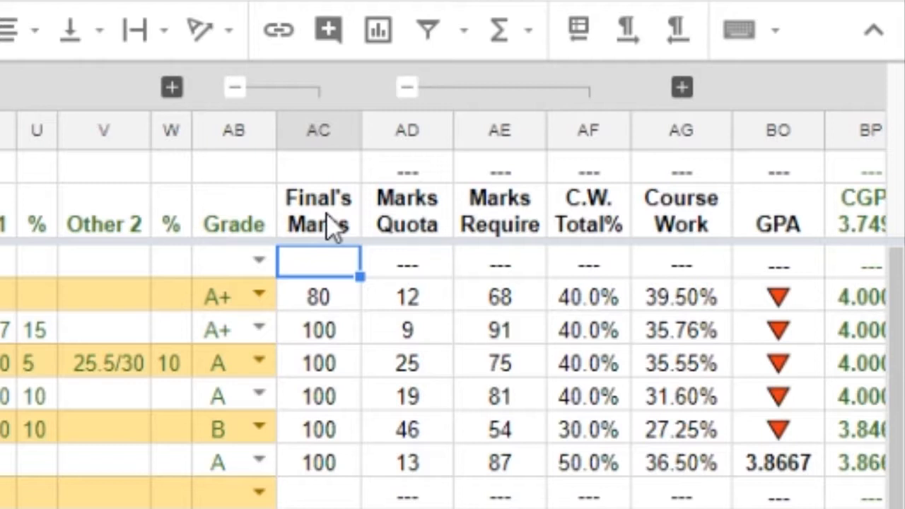
pyautogui.press('Down')
pyautogui.write('100')
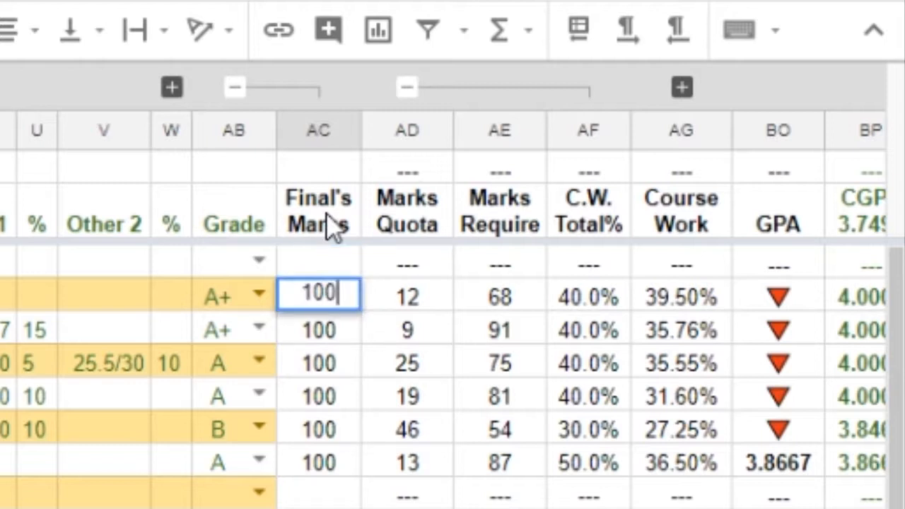
pyautogui.press('Return')
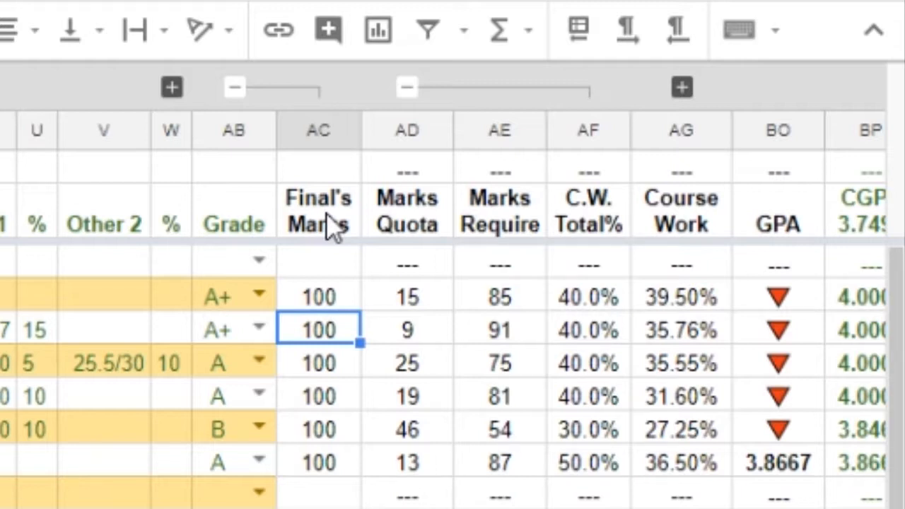
# Check the Year 1 Semester 1 GPA, then collapse the Final's Marks and the Marks Require and C.W. Total% column groups
pyautogui.click(500, 263)
pyautogui.hscroll(3, 521, 360)
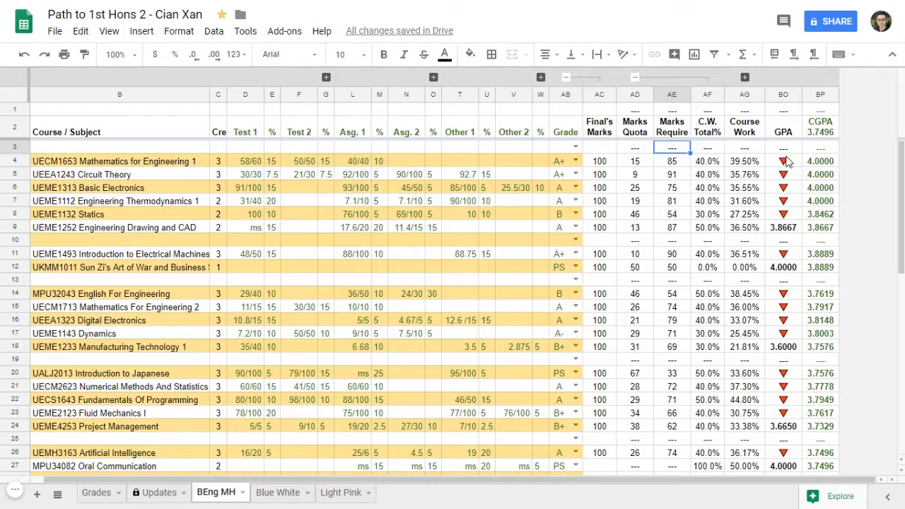
pyautogui.click(787, 232)
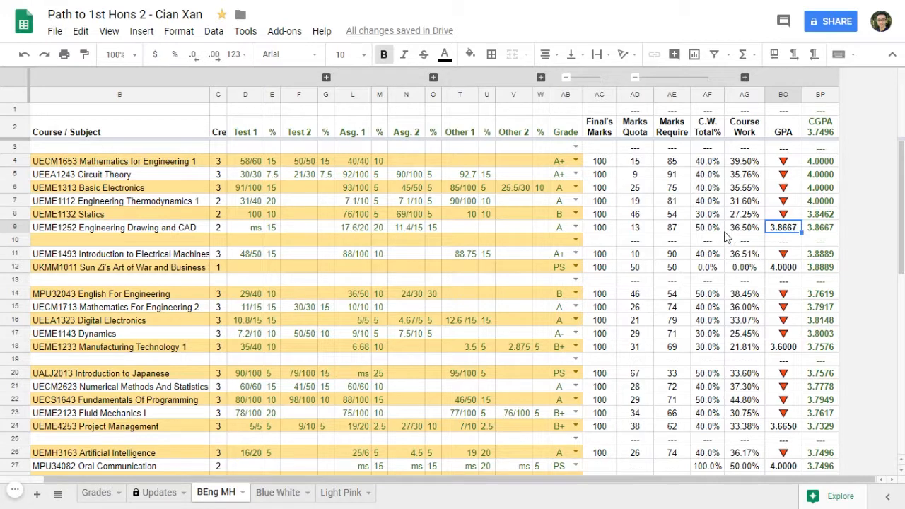
pyautogui.hscroll(-2, 727, 235)
pyautogui.click(637, 77)
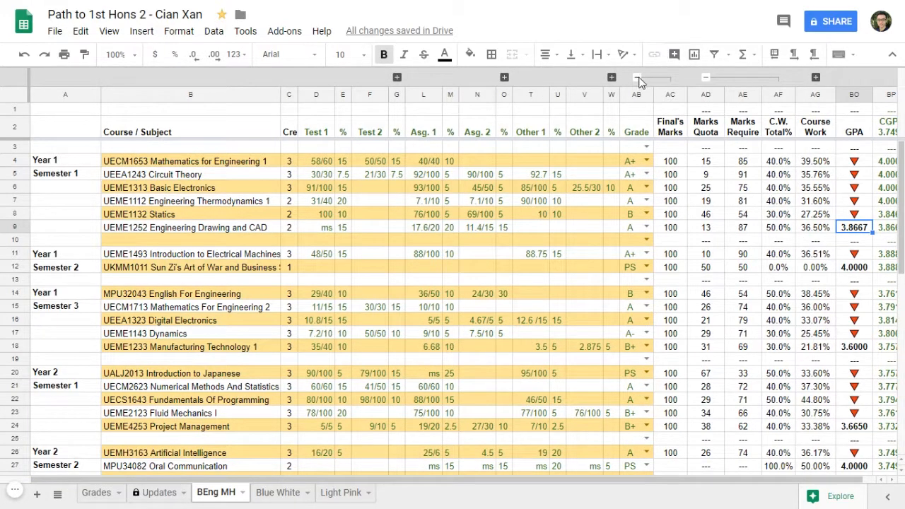
pyautogui.click(672, 78)
pyautogui.click(756, 214)
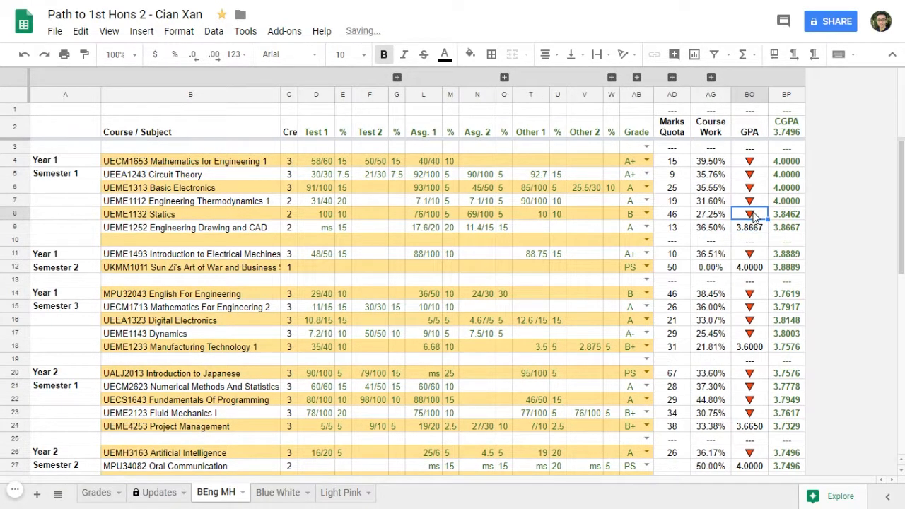
# Examine the CGPA header and running values, the Year 2 pass-down symbols, and the columns from Marks Quota to CGPA
pyautogui.click(796, 231)
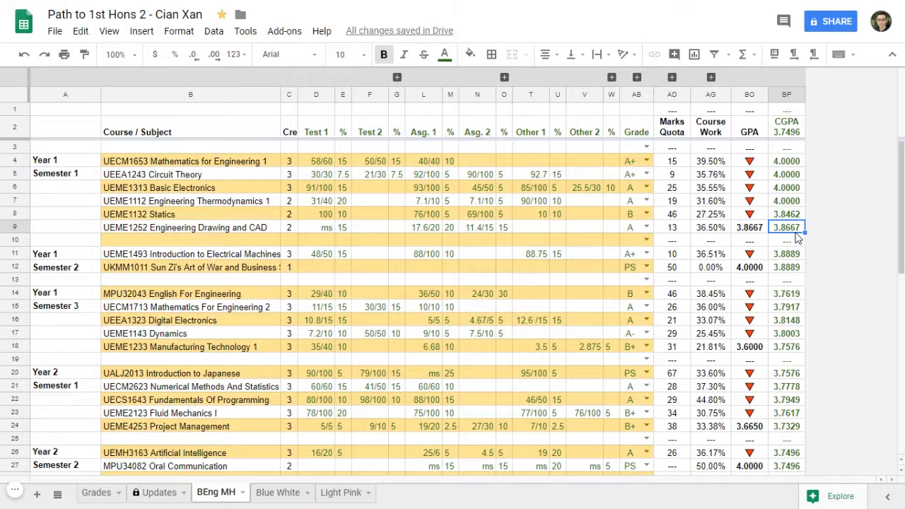
pyautogui.click(789, 132)
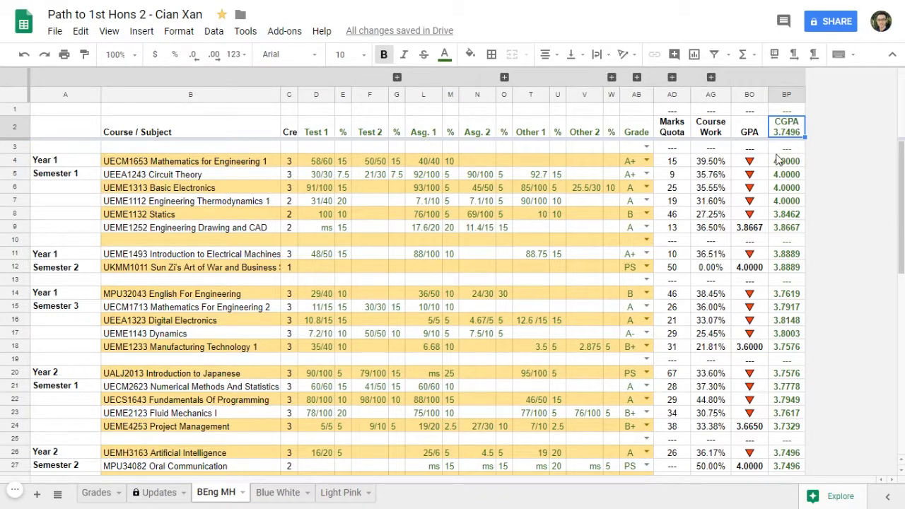
pyautogui.scroll(-3, 778, 212)
pyautogui.click(784, 350)
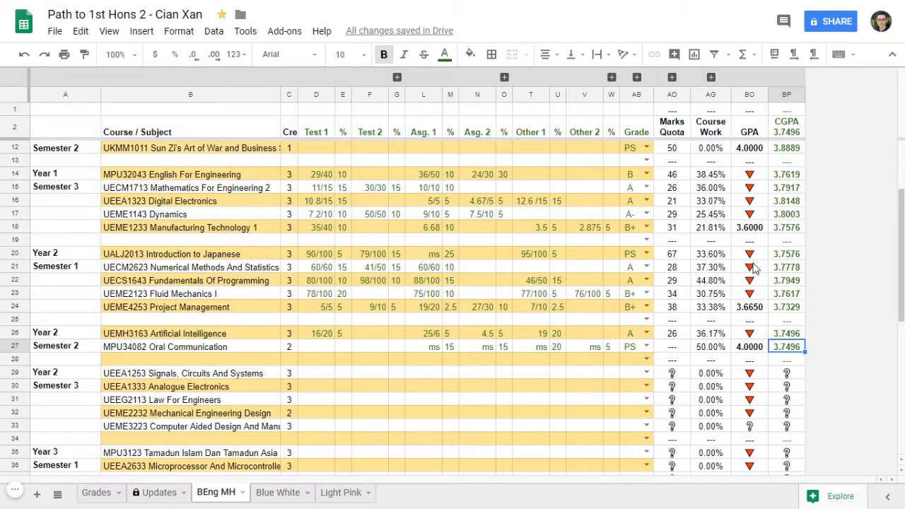
pyautogui.moveTo(755, 256); pyautogui.dragTo(753, 292)
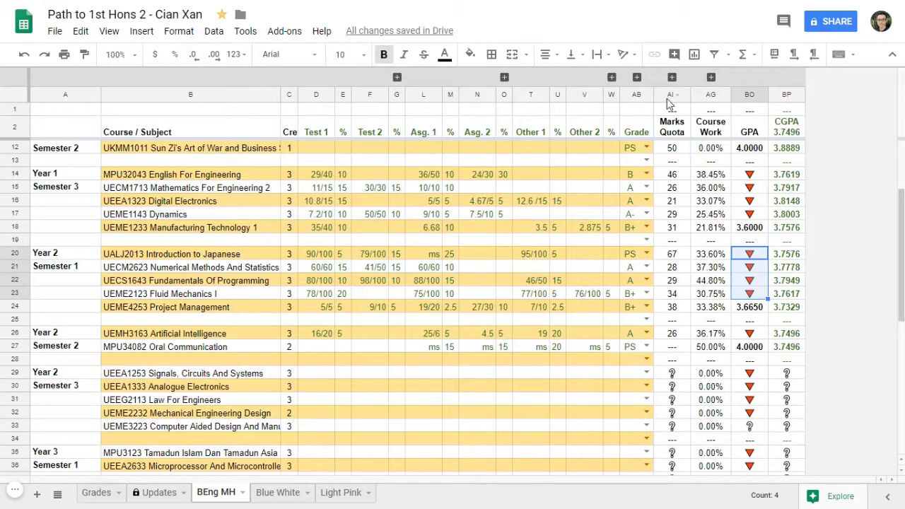
pyautogui.moveTo(671, 95); pyautogui.dragTo(787, 103)
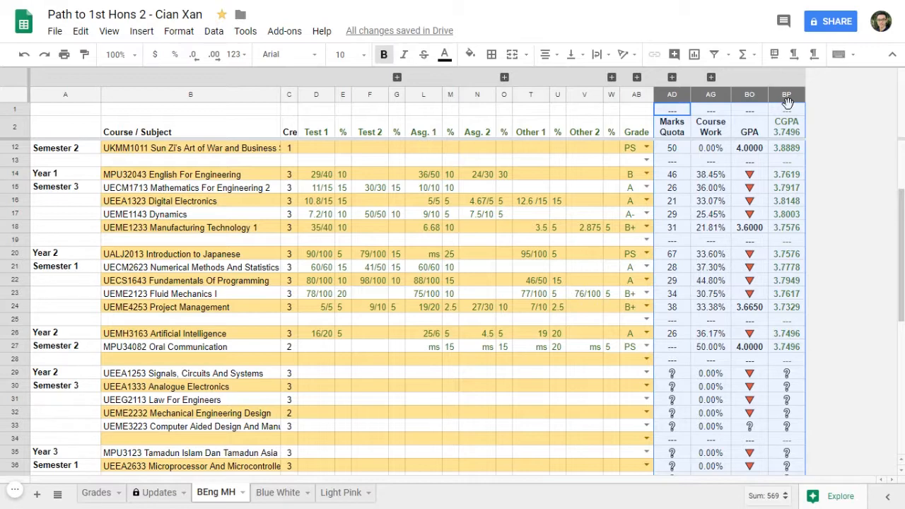
# Try to clear the Marks Quota to CGPA cells from UECM1713 Mathematics For Engineering 2 down to UEMH3163 Artificial Intelligence
pyautogui.click(715, 219)
pyautogui.moveTo(670, 191); pyautogui.dragTo(793, 333)
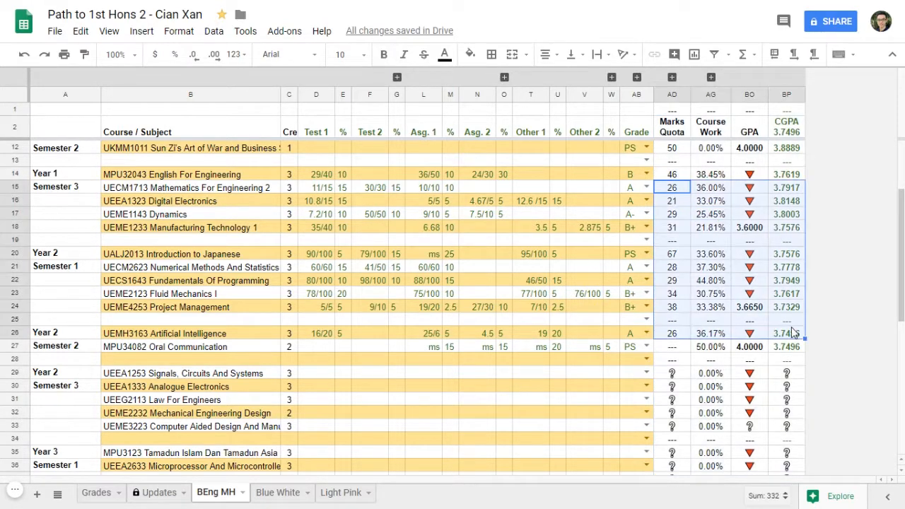
pyautogui.press('Delete')
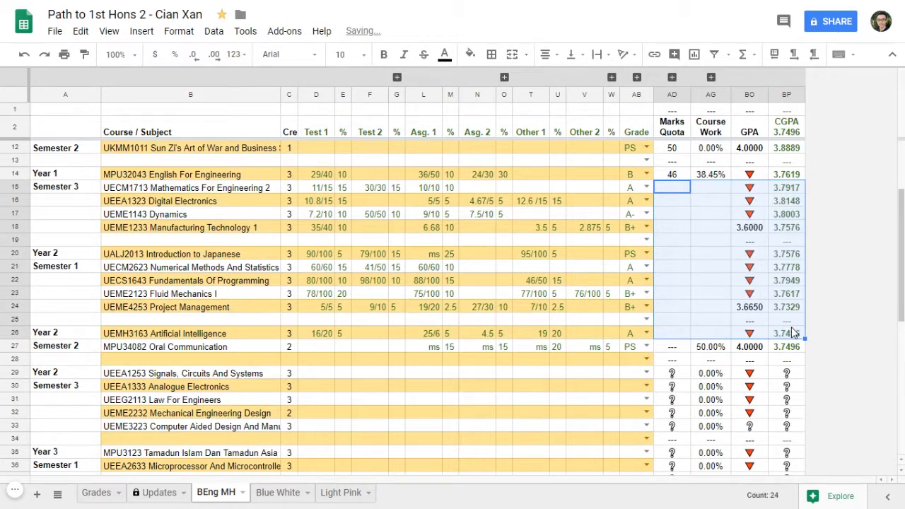
# Examine the Marks Quota and Course Work placeholders for the Year 2 Semester 3 courses
pyautogui.click(711, 373)
pyautogui.scroll(-4, 679, 311)
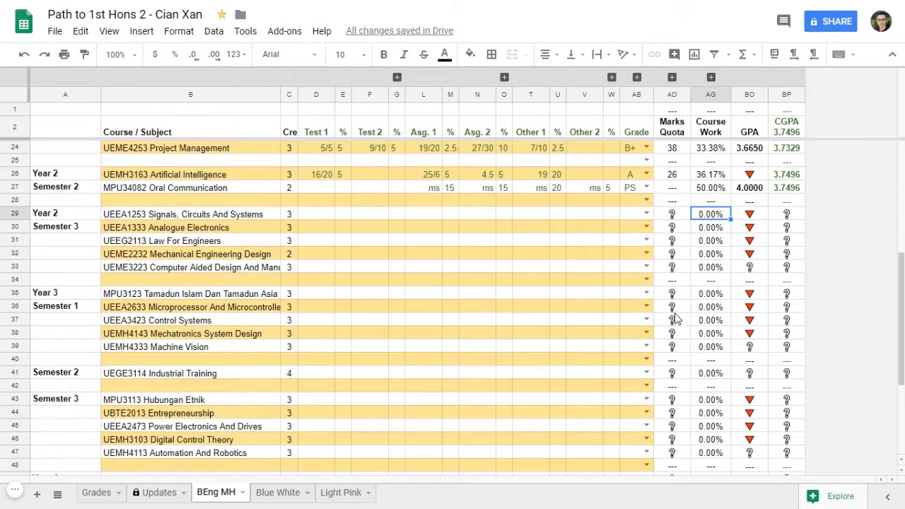
pyautogui.click(681, 257)
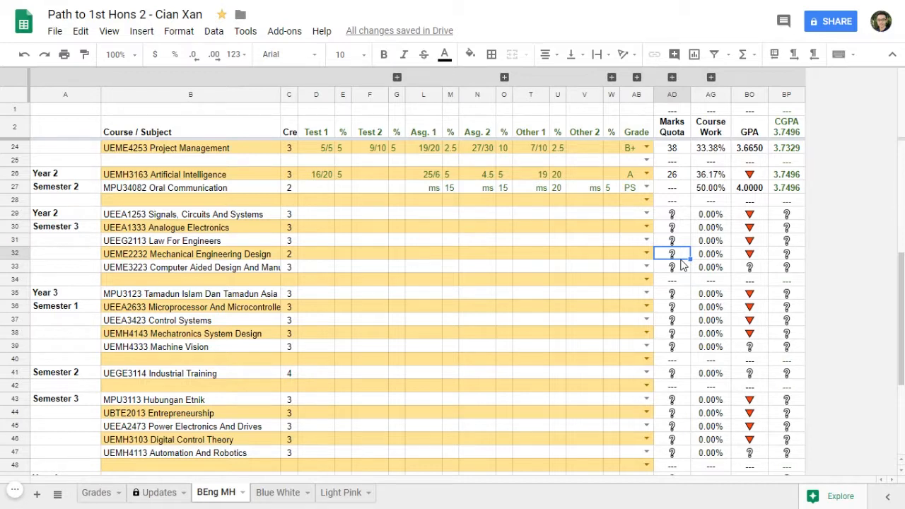
# Enter three sunglasses emojis in the Other 2 cell of UEME2232 Mechanical Engineering Design
pyautogui.doubleClick(594, 256)
pyautogui.rightClick(594, 254)
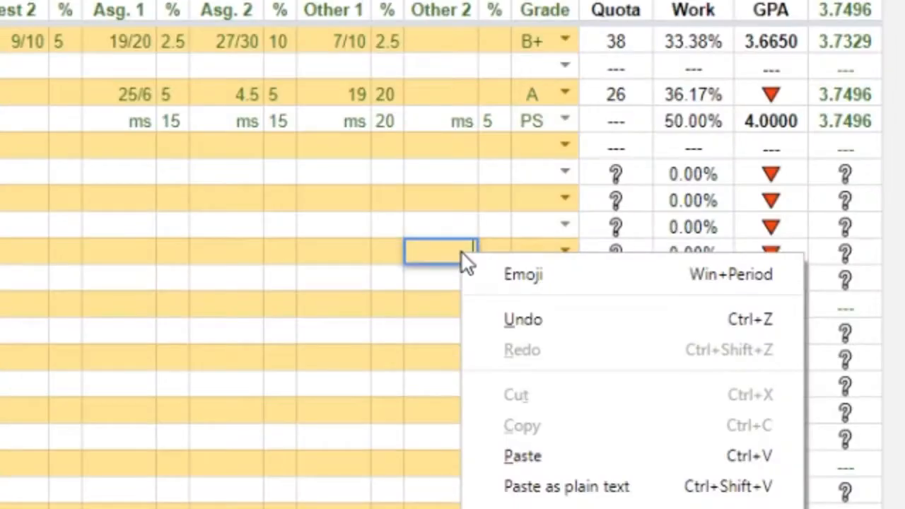
pyautogui.click(545, 283)
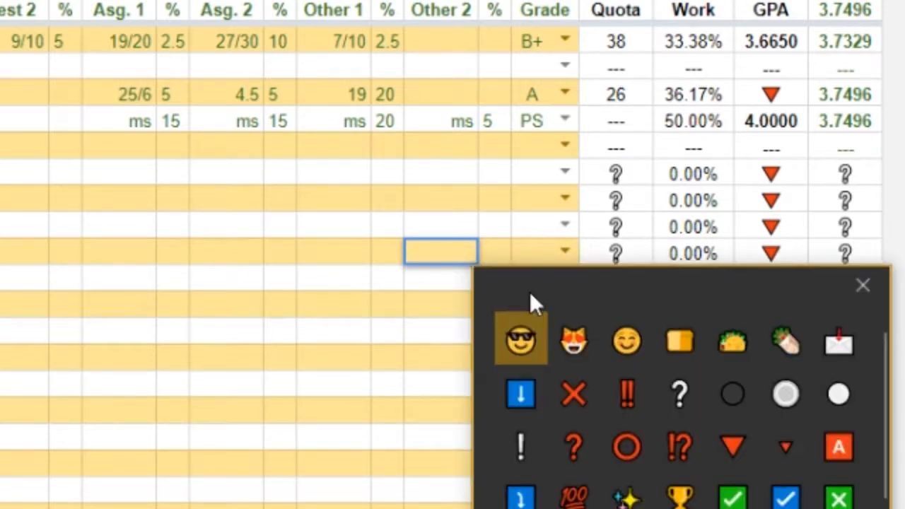
pyautogui.click(520, 340)
pyautogui.click(520, 341)
pyautogui.click(520, 340)
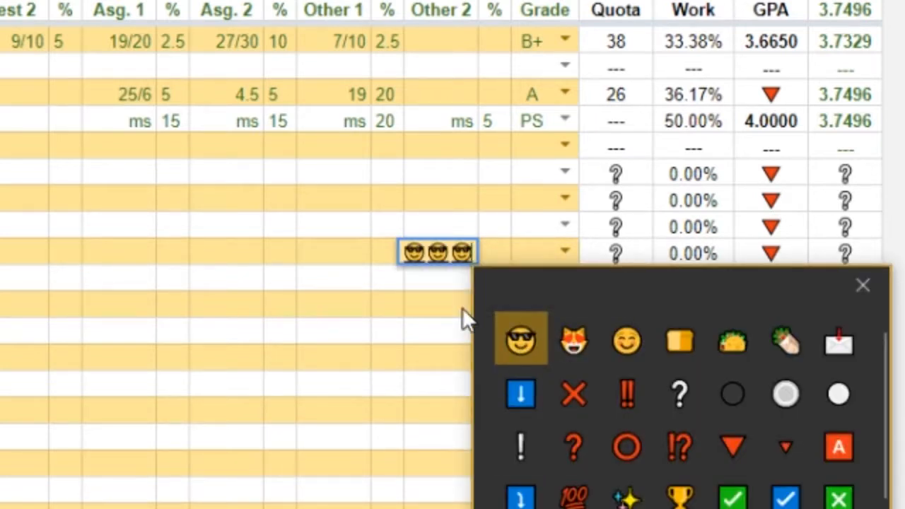
pyautogui.press('Return')
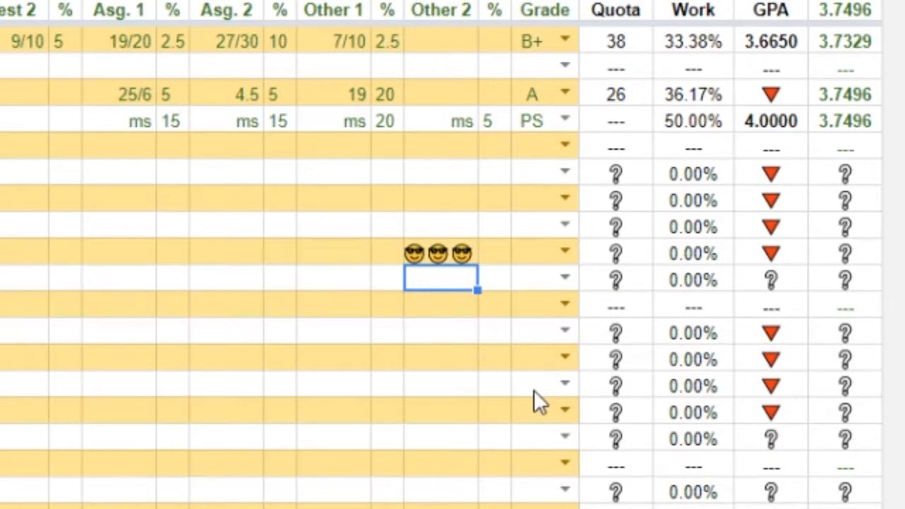
# Turn the emoji entry for Mechanical Engineering Design into an unquoted formula by putting an equals sign before it
pyautogui.press('Up')
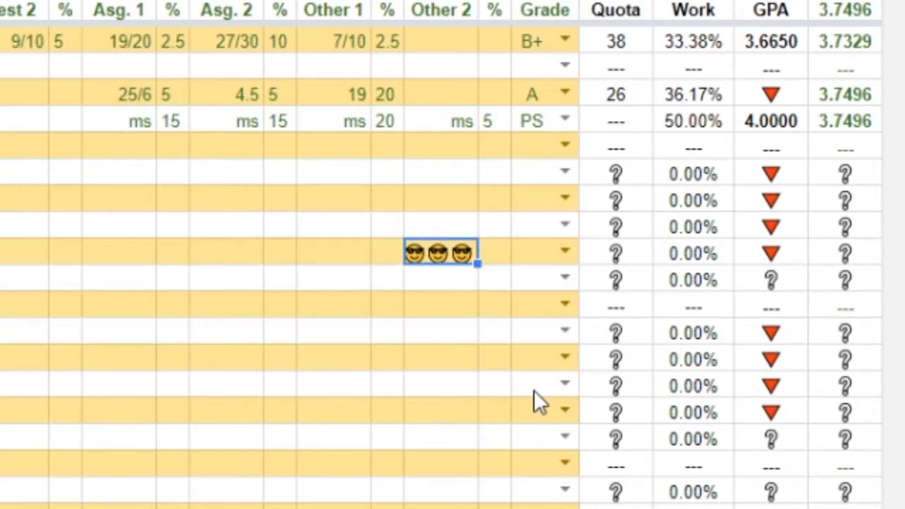
pyautogui.press('F2')
pyautogui.press('Home')
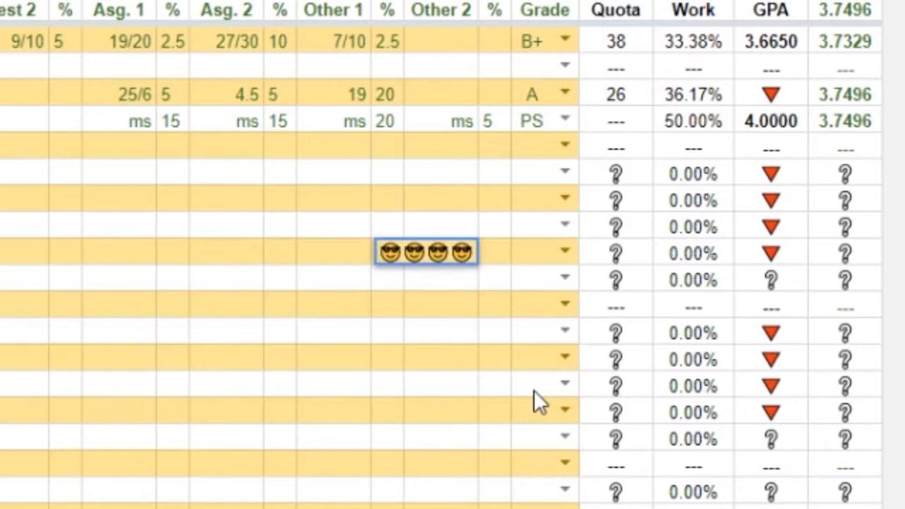
pyautogui.write('=')
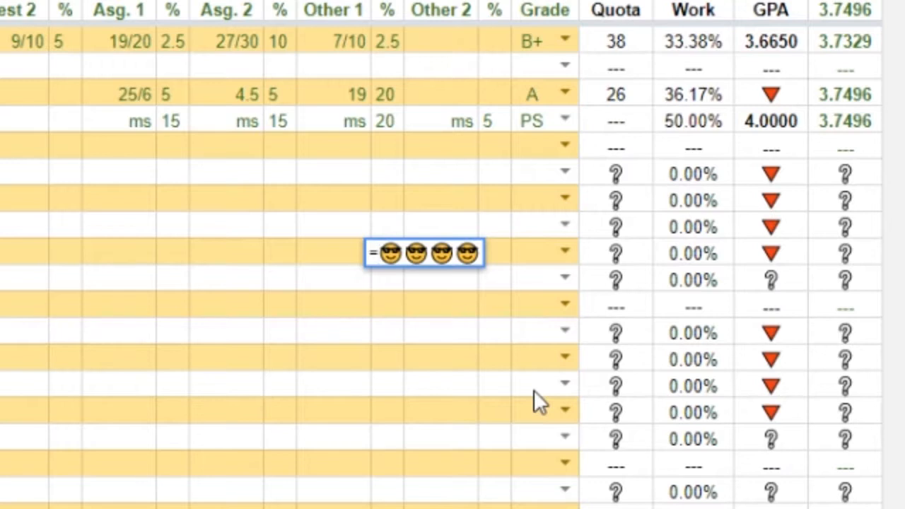
pyautogui.press('Return')
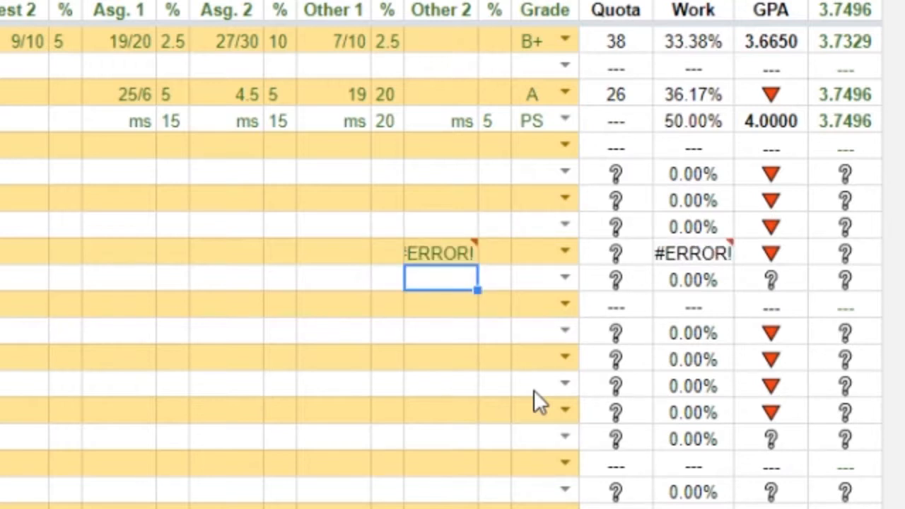
# Enter the unquoted formula =asdf in the Other 2 cell of UEME3223, directly below the emoji cell
pyautogui.press('Up')
pyautogui.press('Down')
pyautogui.write('=')
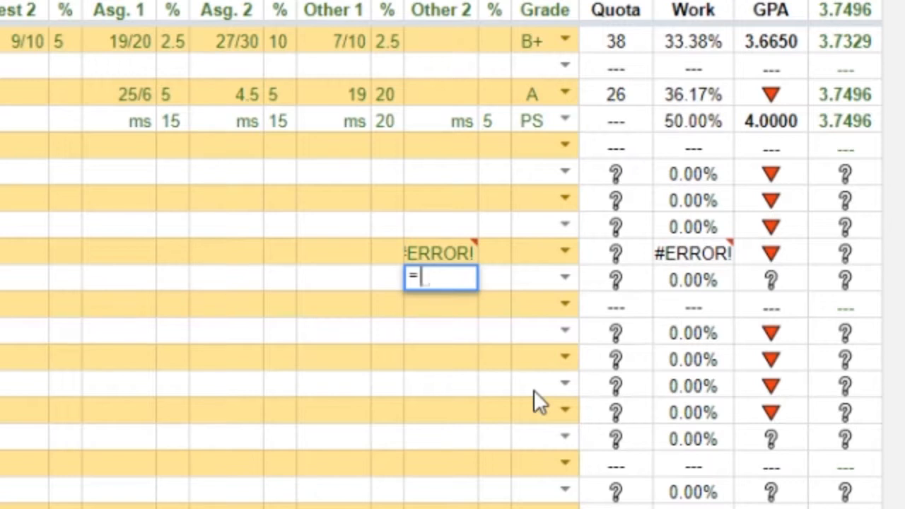
pyautogui.write('asdf')
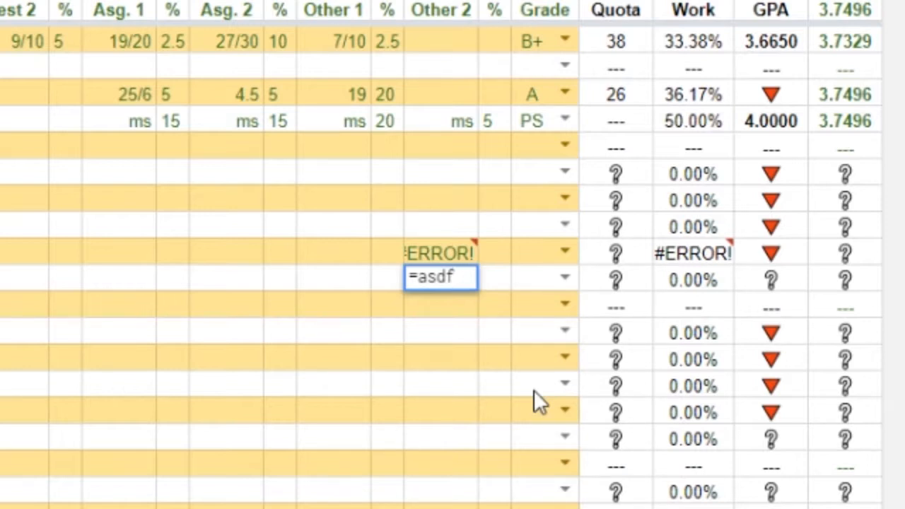
pyautogui.press('Return')
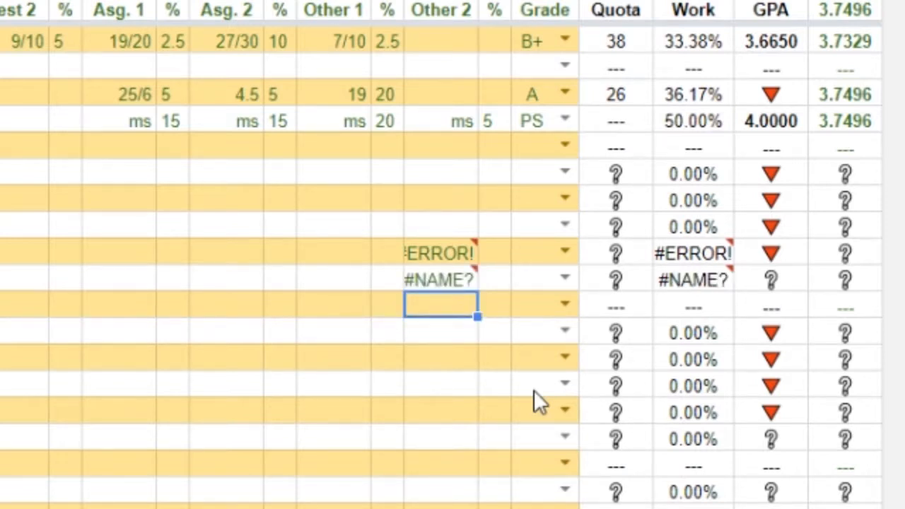
# Correct the Other 2 formula of UEME3223 to the quoted text ="asdf"
pyautogui.press('Up')
pyautogui.press('Return')
pyautogui.press('Home')
pyautogui.press('Right')
pyautogui.write('"')
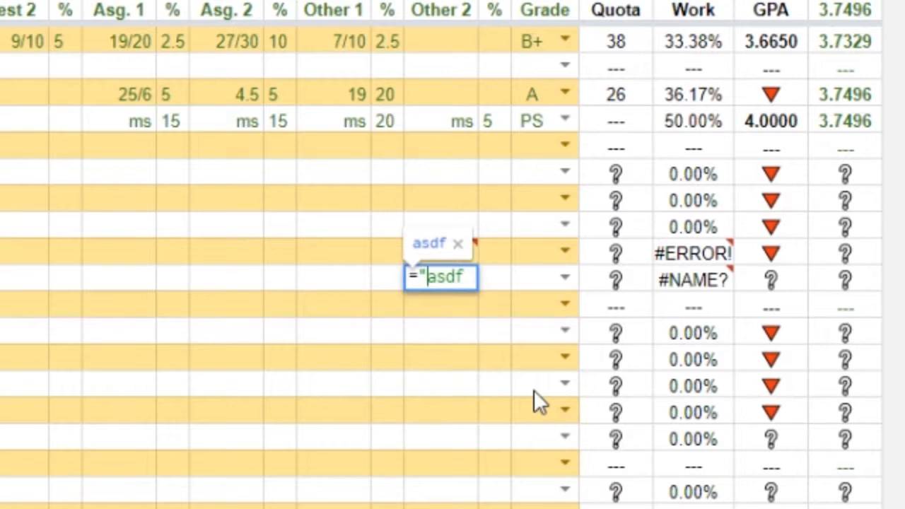
pyautogui.press('End')
pyautogui.write('"')
pyautogui.press('BackSpace')
pyautogui.press('Return')
pyautogui.press('Up')
pyautogui.press('Return')
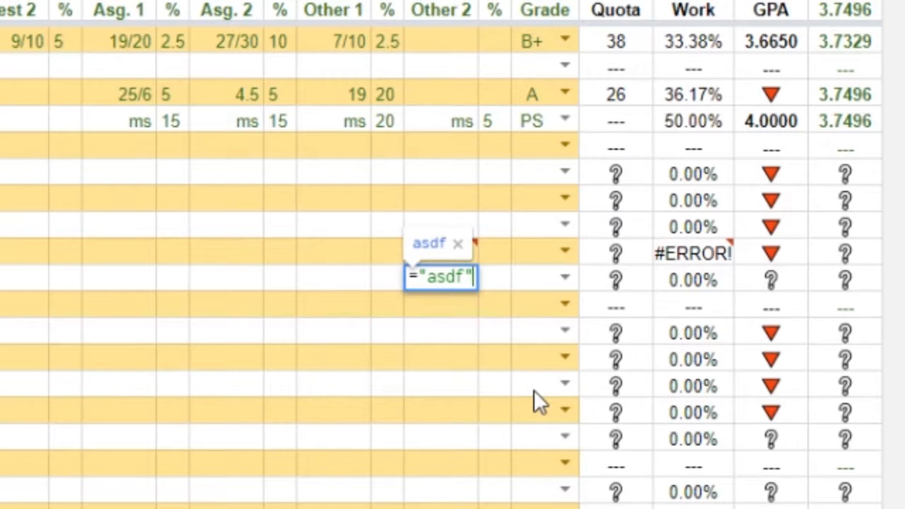
# Enclose the emojis in the Mechanical Engineering Design Other 2 formula in double quotation marks
pyautogui.press('Up')
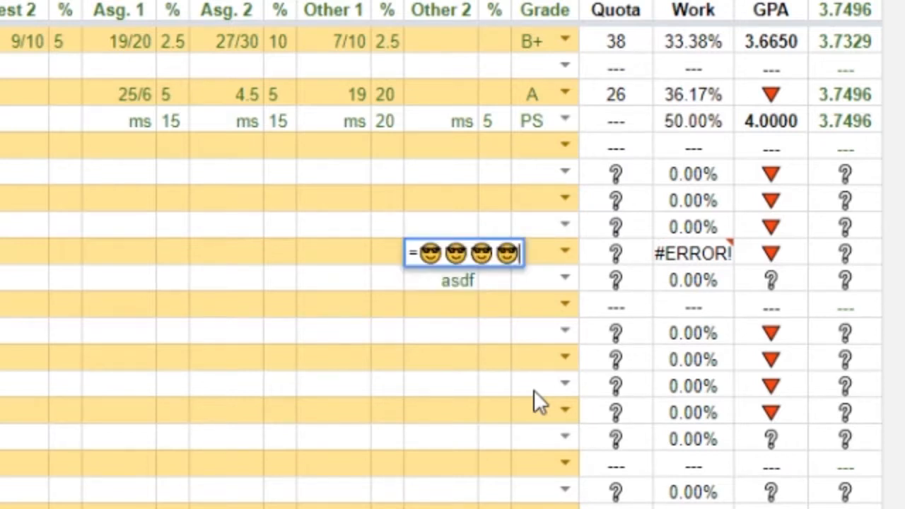
pyautogui.press('Right')
pyautogui.write('"')
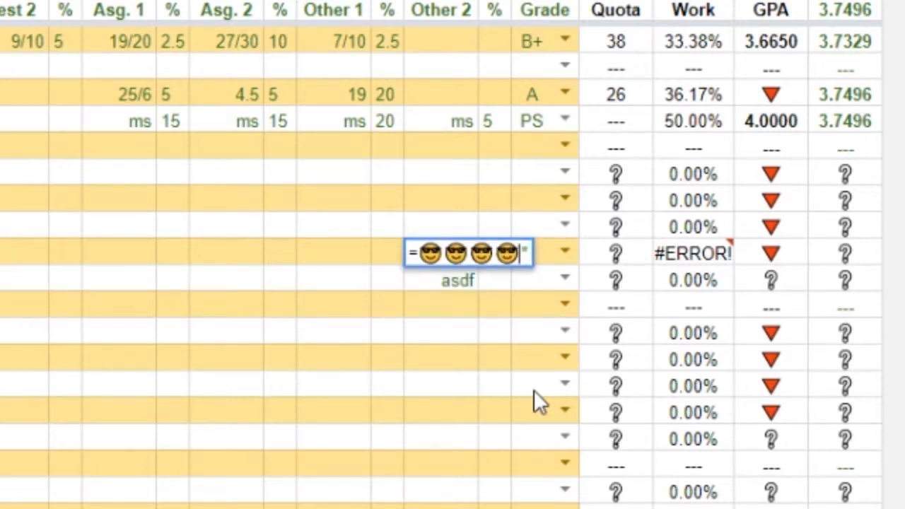
pyautogui.press('Left')
pyautogui.press('Left')
pyautogui.press('Left')
pyautogui.press('Left')
pyautogui.press('Left')
pyautogui.write('"')
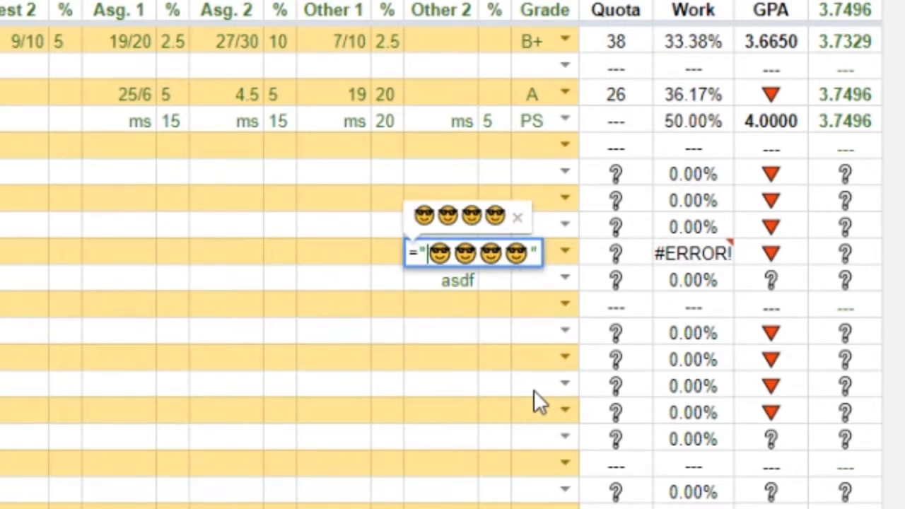
pyautogui.press('Return')
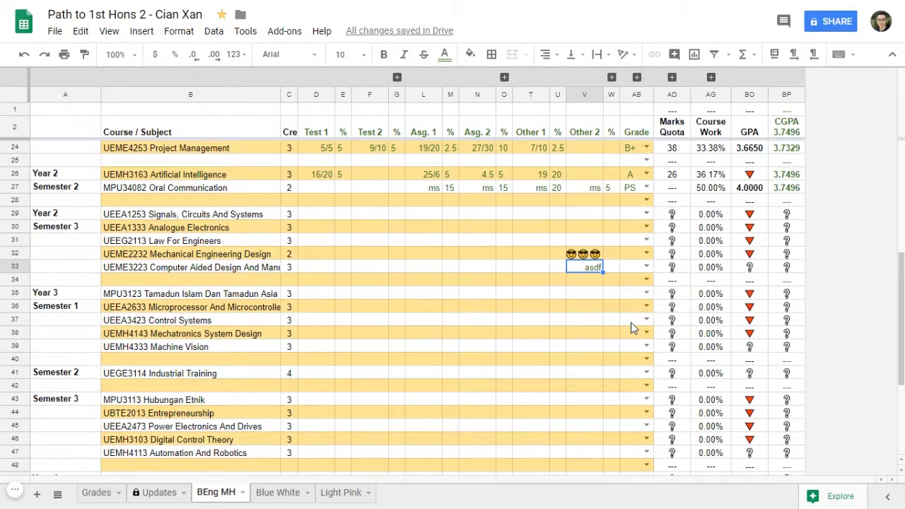
# Open the Blue White sheet and examine how CGPA handles the @ credit of S7 and the WAS grade of S8
pyautogui.click(283, 491)
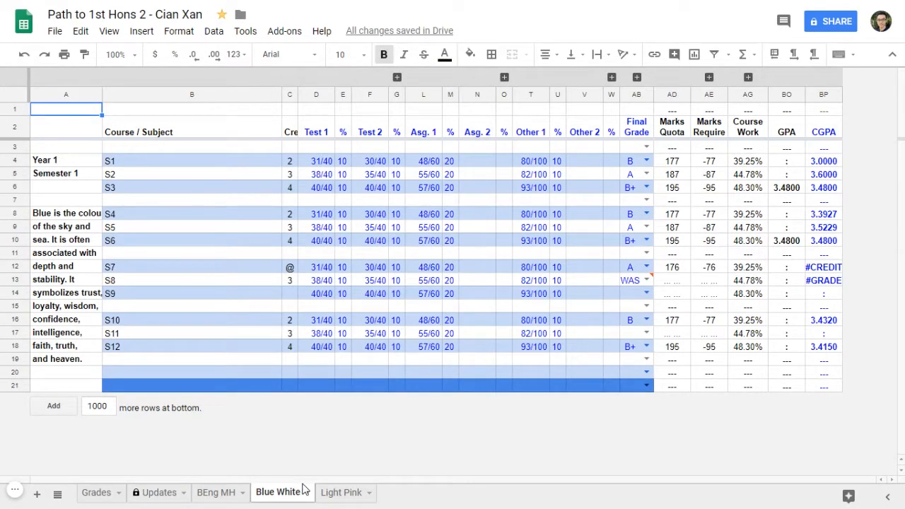
pyautogui.click(289, 268)
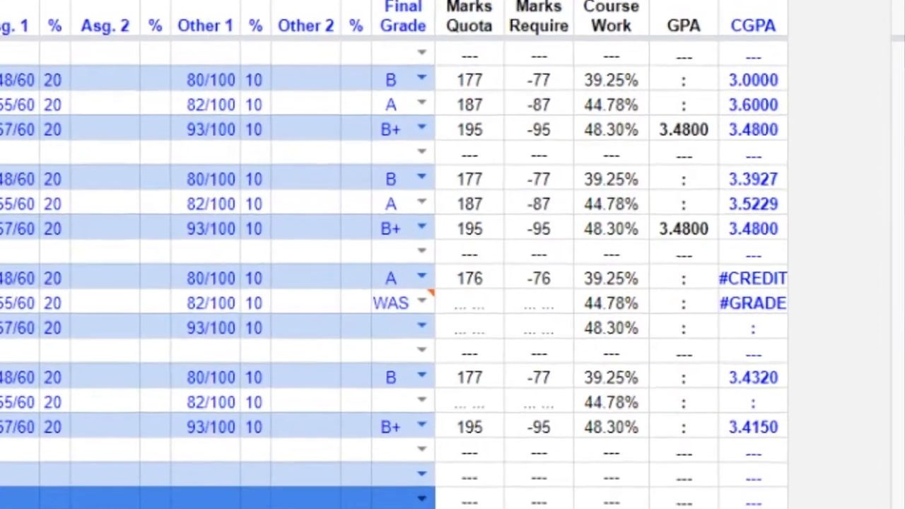
pyautogui.click(1, 278)
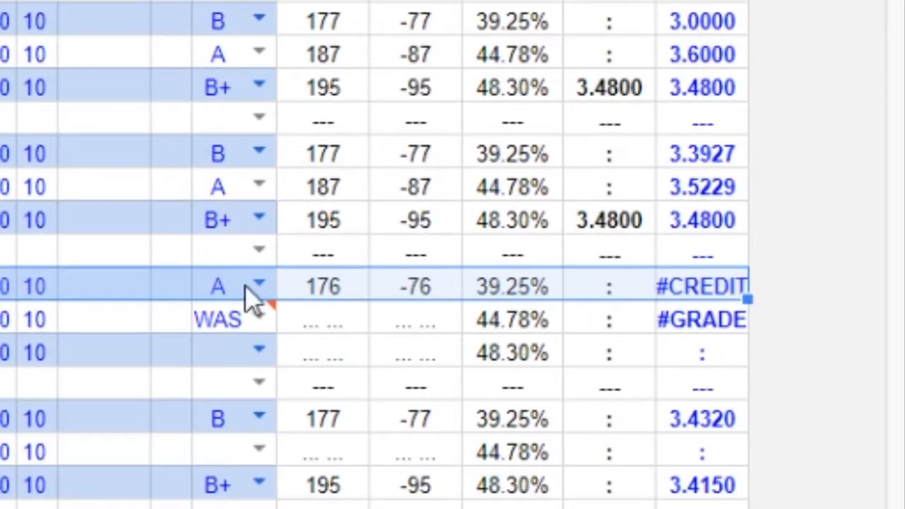
pyautogui.click(216, 327)
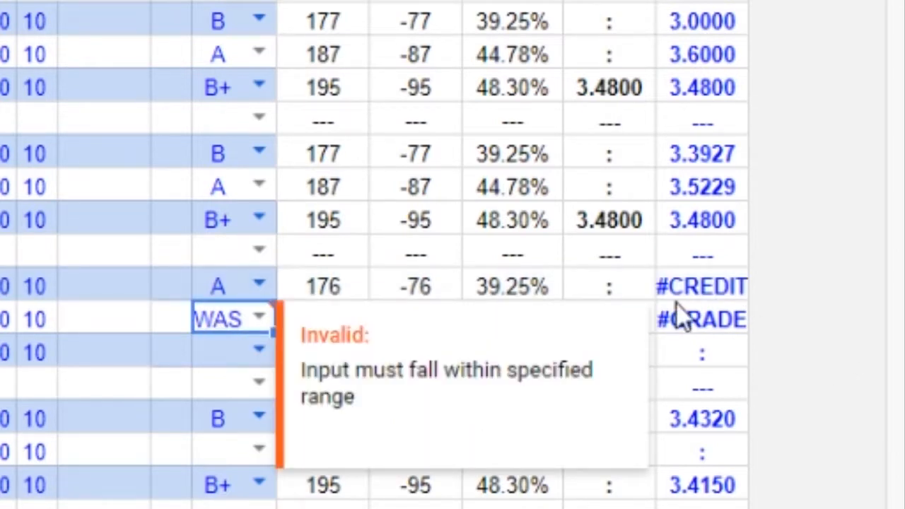
pyautogui.click(702, 327)
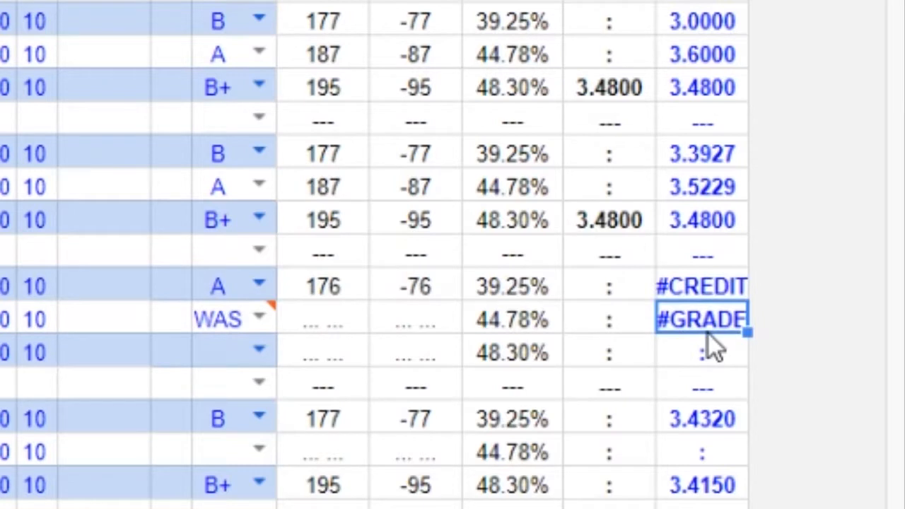
# Examine the colon placeholders in the GPA and CGPA columns of the Blue White sheet
pyautogui.press('Down')
pyautogui.click(620, 296)
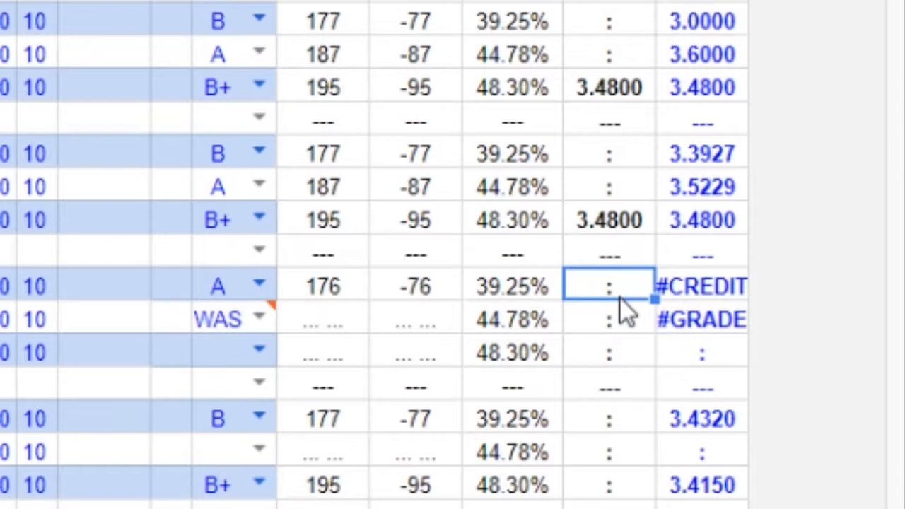
pyautogui.moveTo(619, 27); pyautogui.dragTo(615, 61)
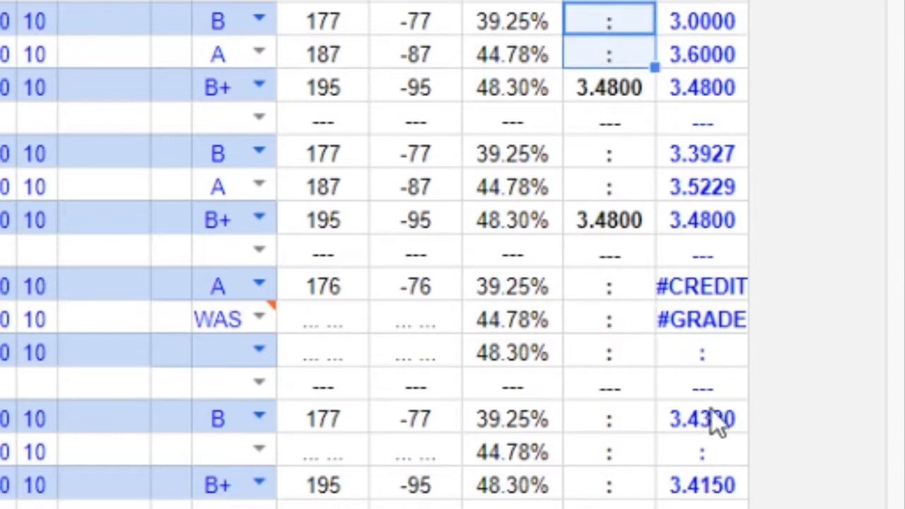
pyautogui.click(696, 354)
pyautogui.click(696, 456)
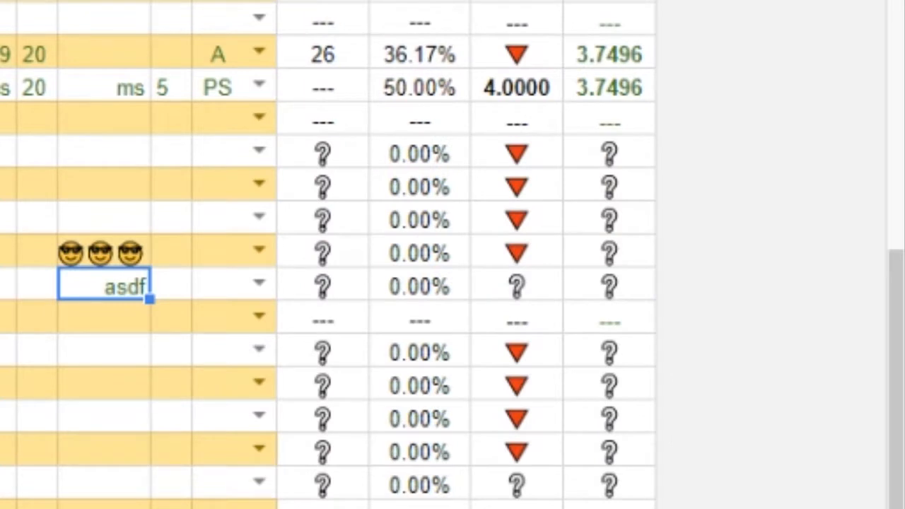
# Return to the BEng MH sheet, give UEEG2113 Law For Engineers a trial grade of A-, and clear that grade again
pyautogui.click(634, 219)
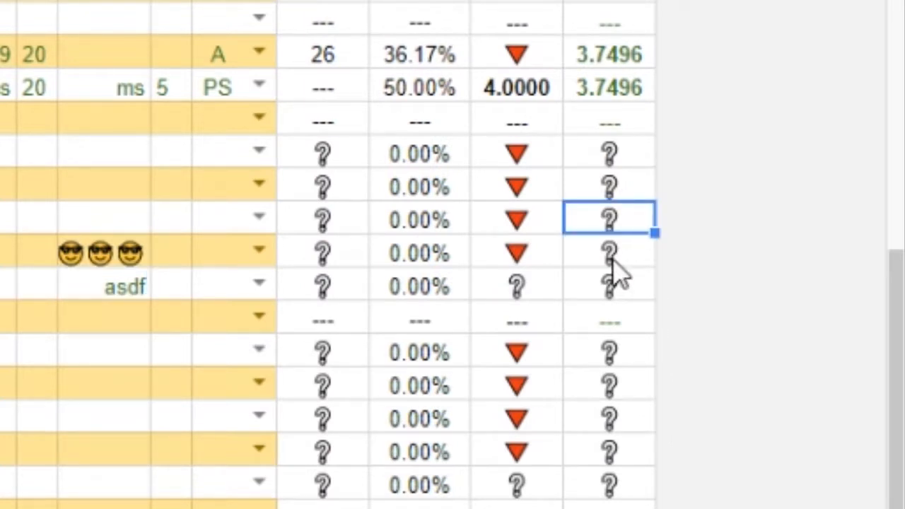
pyautogui.click(256, 219)
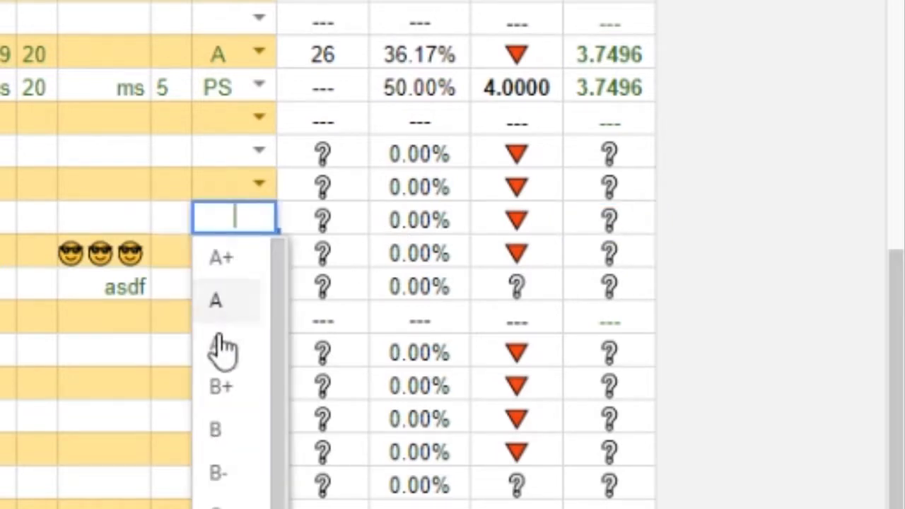
pyautogui.click(228, 348)
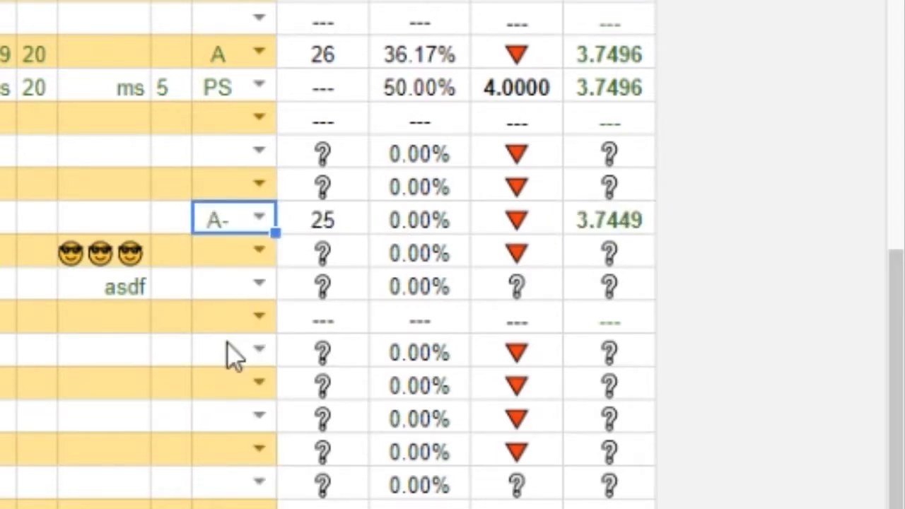
pyautogui.press('Delete')
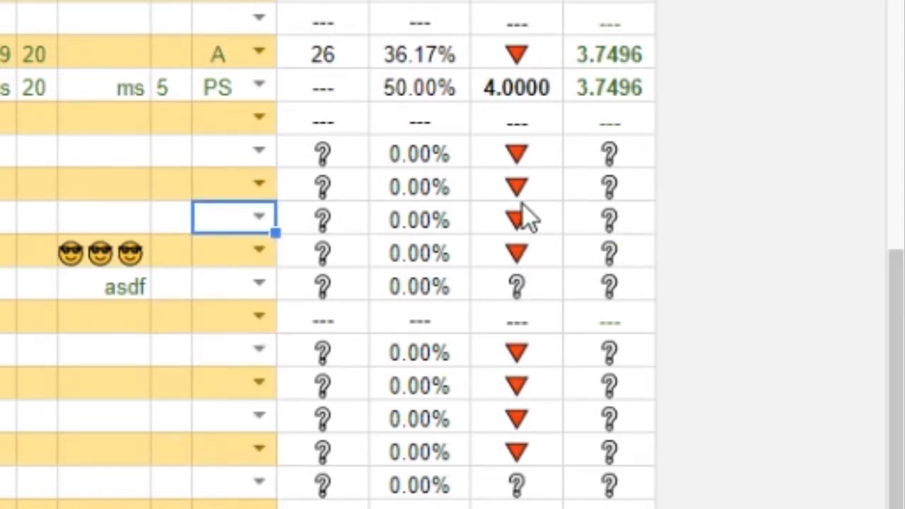
# Compare the GPA symbols of the Year 2 Semester 3 courses with the GPA placeholders in the Blue White sheet
pyautogui.click(520, 198)
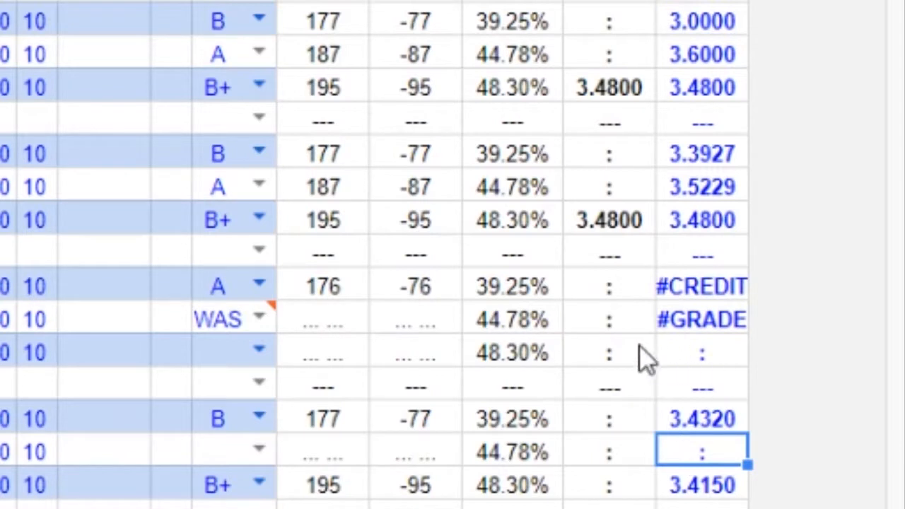
pyautogui.moveTo(612, 289); pyautogui.dragTo(613, 367)
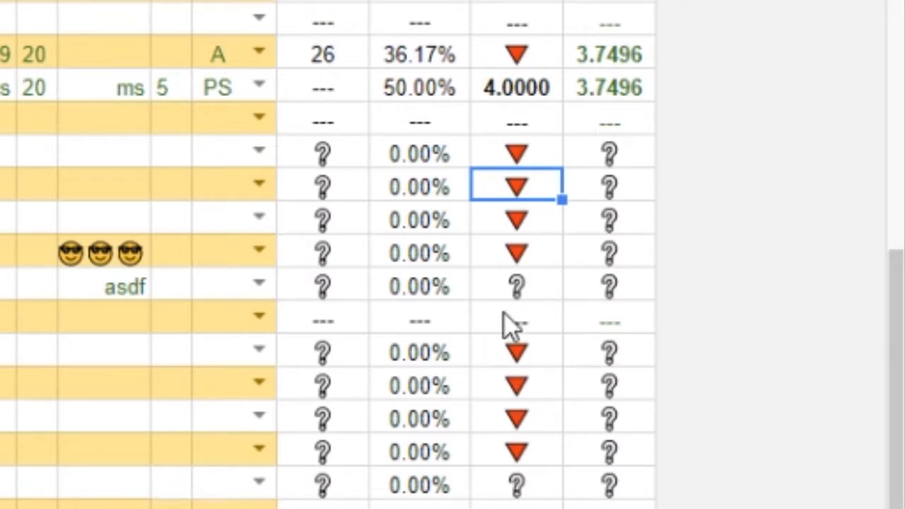
pyautogui.click(505, 288)
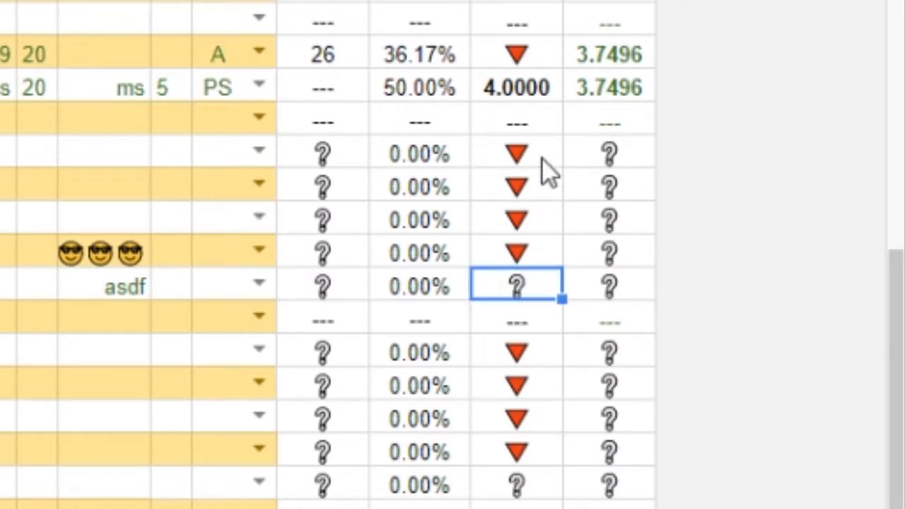
pyautogui.moveTo(545, 159); pyautogui.dragTo(551, 269)
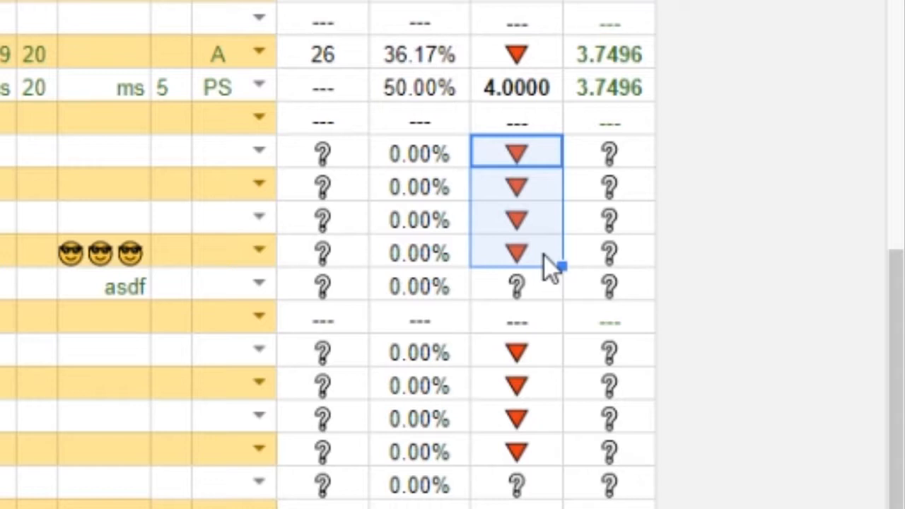
pyautogui.press('Down')
pyautogui.press('Down')
pyautogui.press('Down')
pyautogui.press('Down')
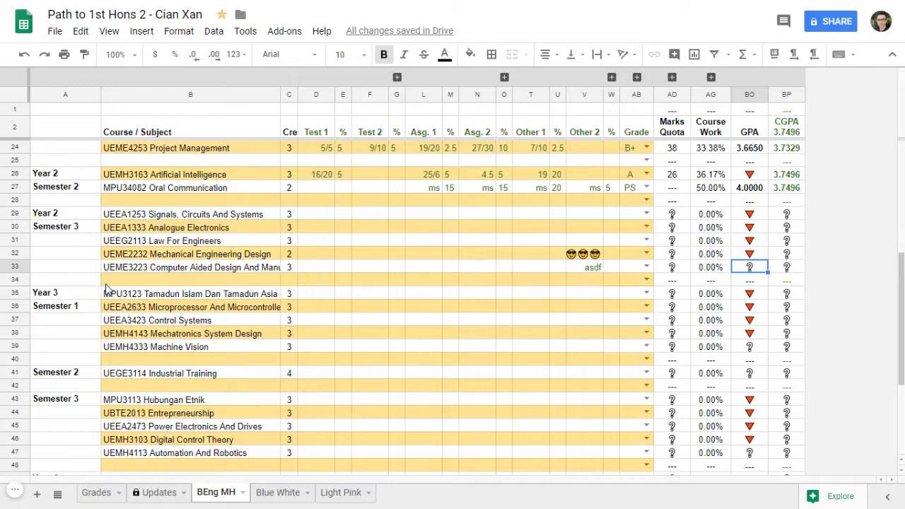
# Go back to the Year 1 Semester 1 courses and select UEEA1243 Circuit Theory
pyautogui.scroll(7, 186, 344)
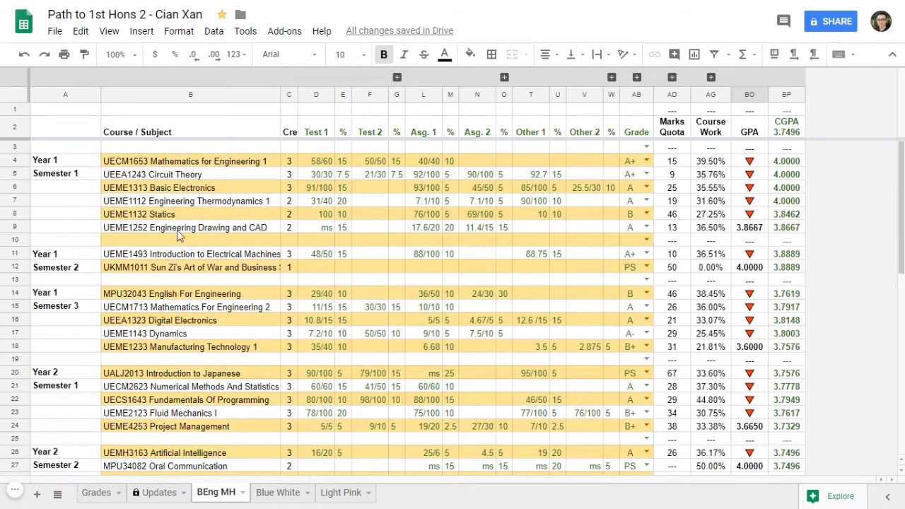
pyautogui.click(198, 177)
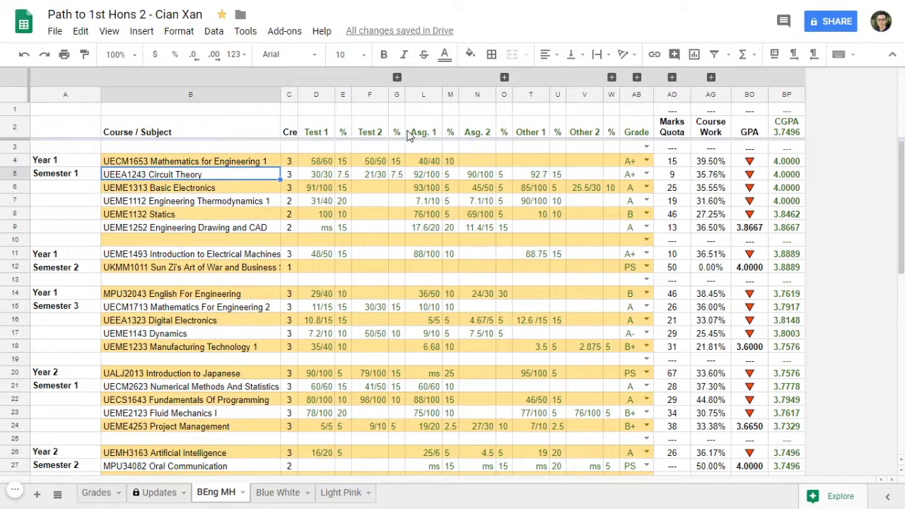